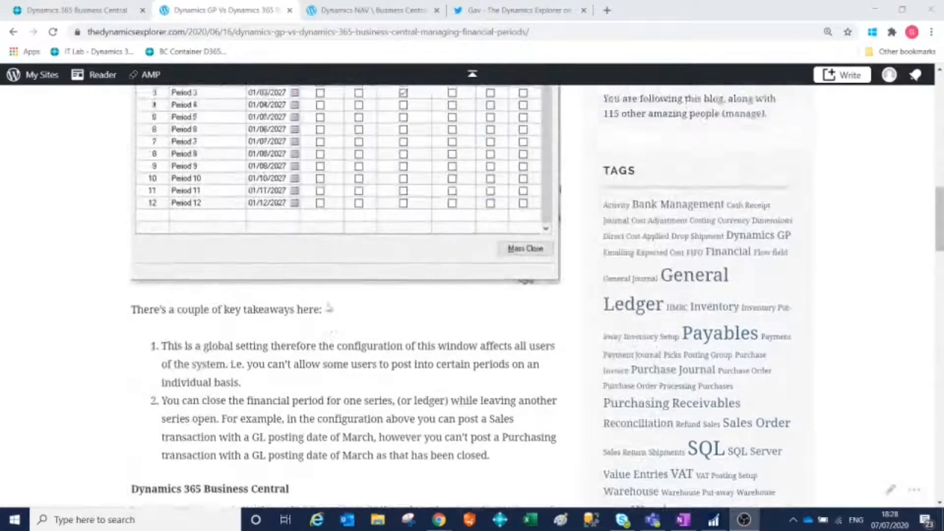
scroll(330, 310, "up", 3)
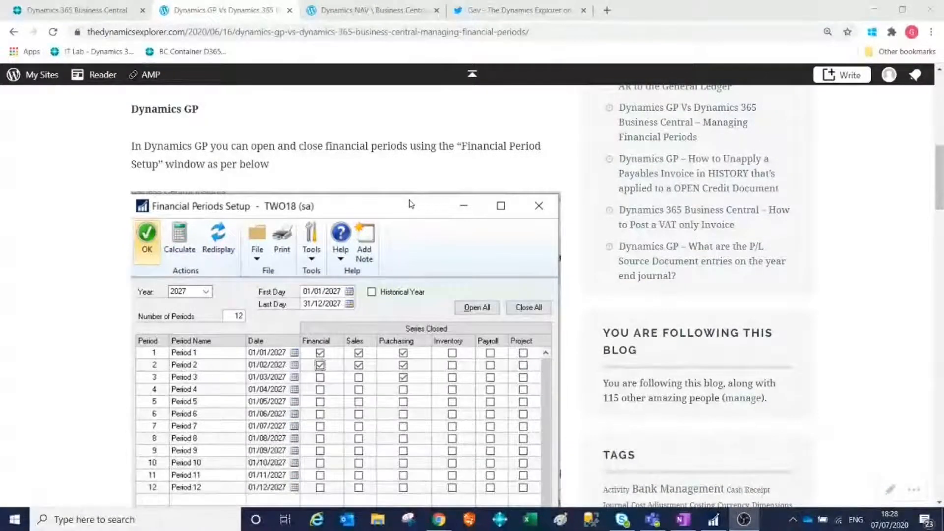
Read the article's Dynamics GP section, covering the Financial Periods Setup window and its key takeaways.
scroll(411, 203, "down", 2)
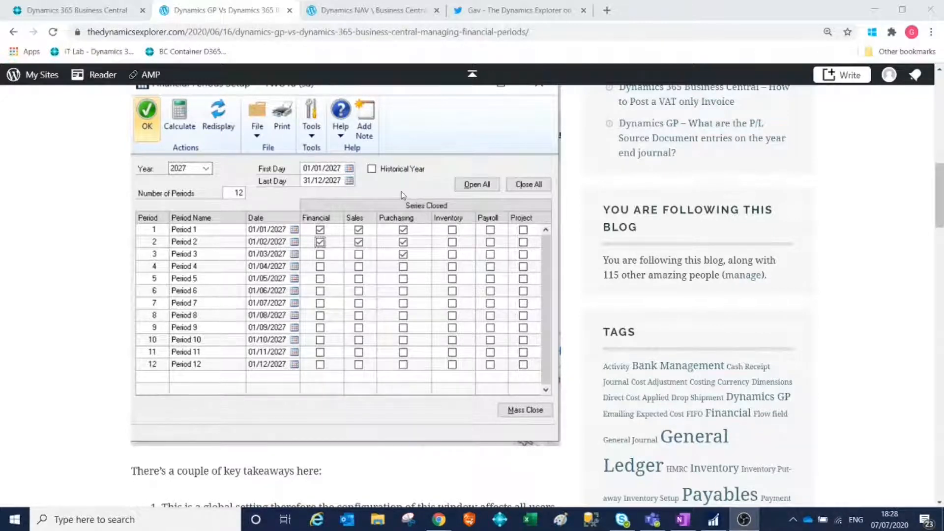
scroll(402, 194, "down", 3)
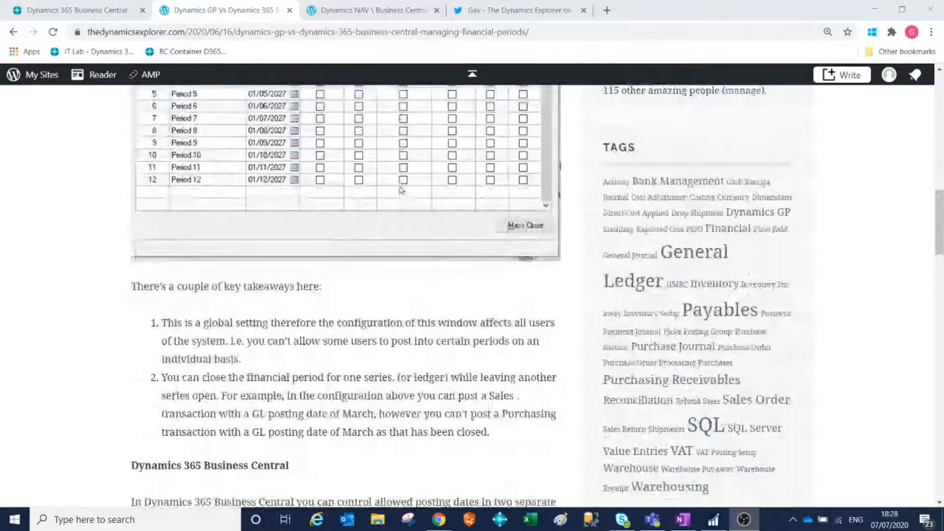
scroll(383, 274, "down", 2)
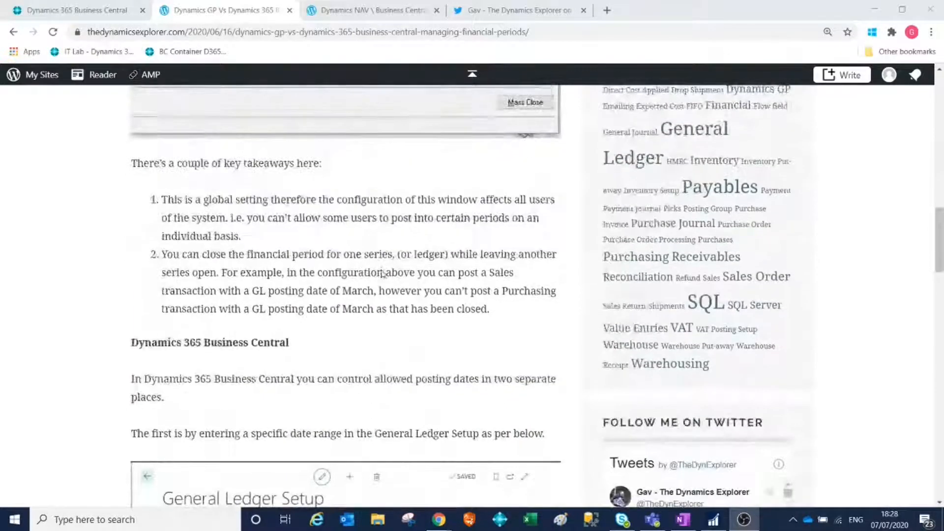
scroll(383, 273, "up", 3)
scroll(383, 274, "down", 4)
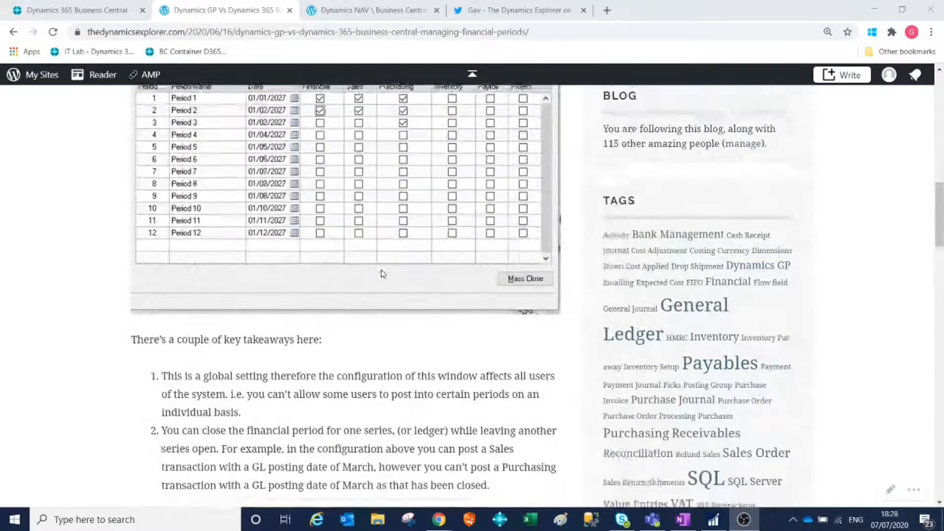
Read the article's Dynamics 365 Business Central section on allowed posting dates in General Ledger Setup and User Setup, including its takeaways.
scroll(383, 274, "down", 2)
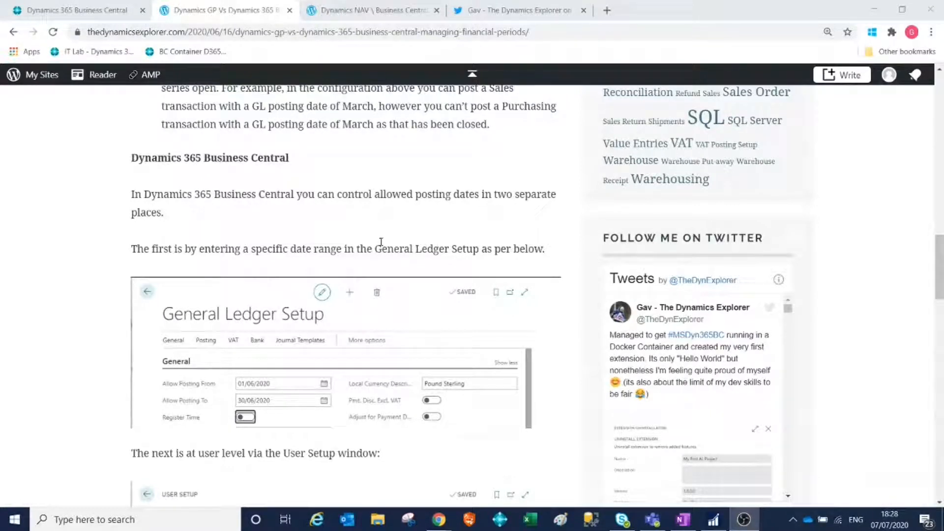
scroll(381, 242, "down", 5)
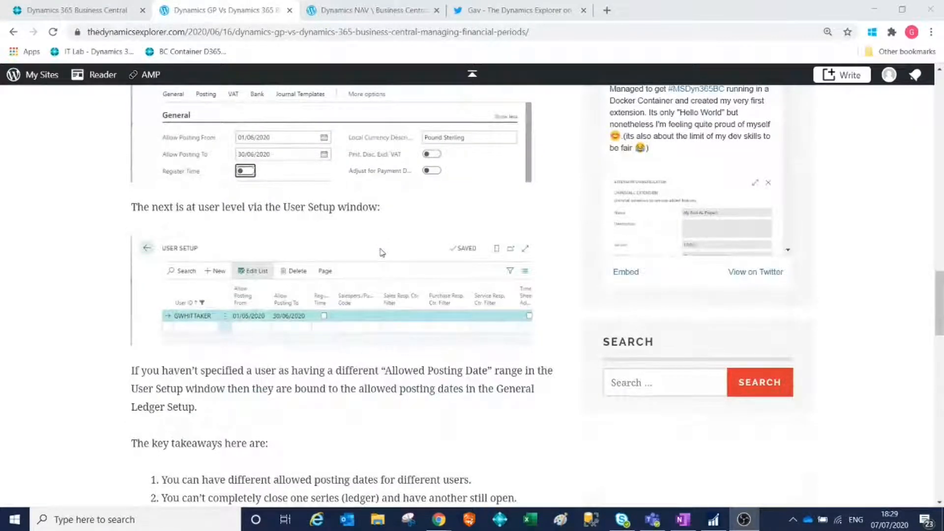
scroll(382, 253, "up", 1)
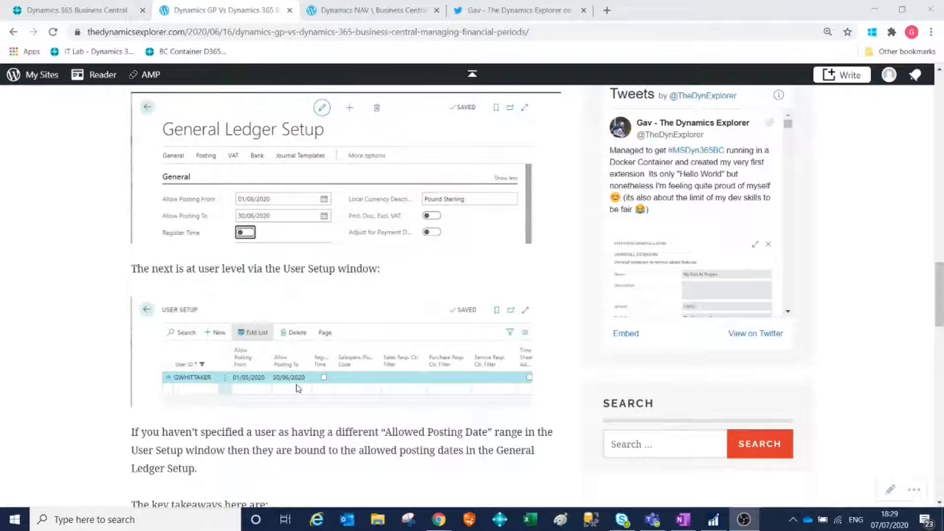
scroll(299, 388, "up", 3)
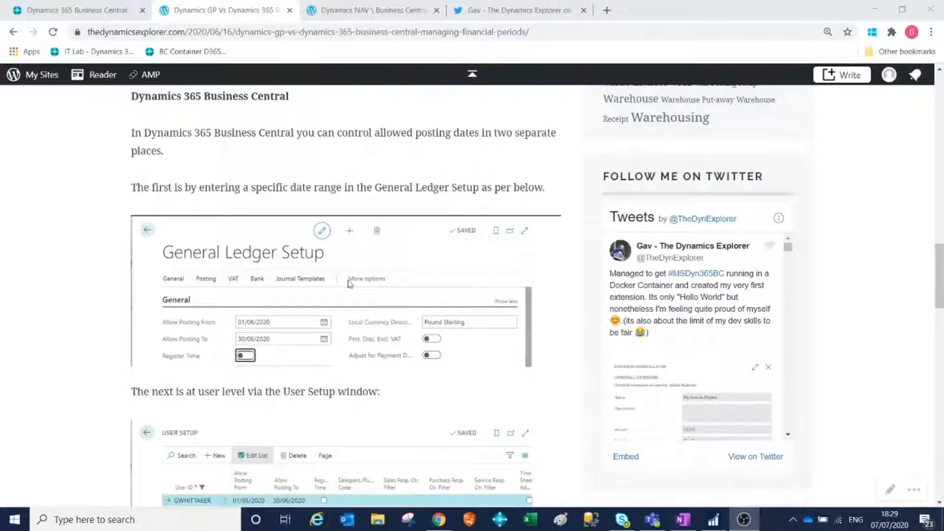
scroll(349, 284, "down", 6)
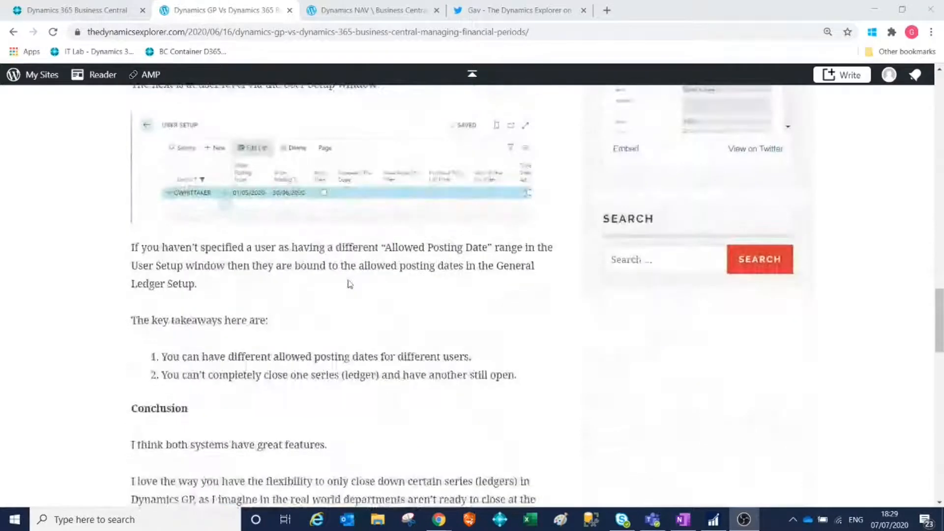
scroll(350, 283, "down", 1)
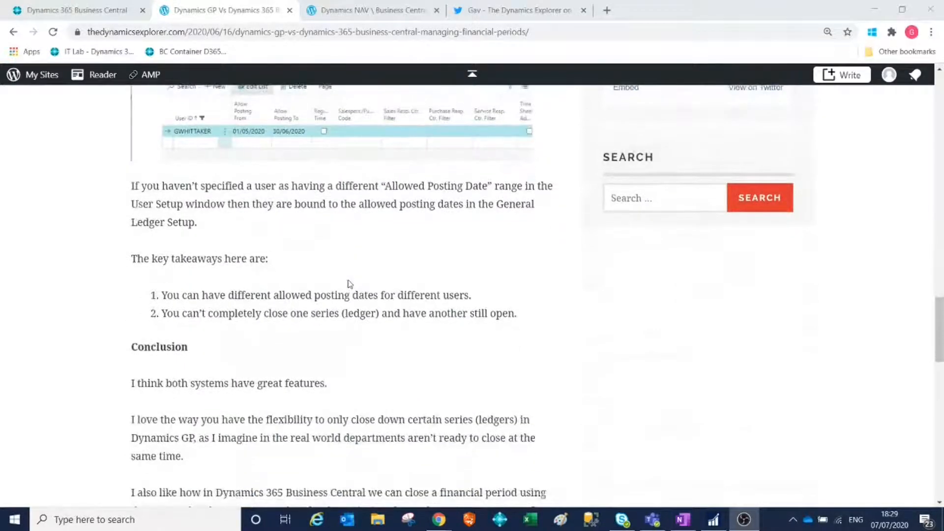
scroll(350, 284, "up", 3)
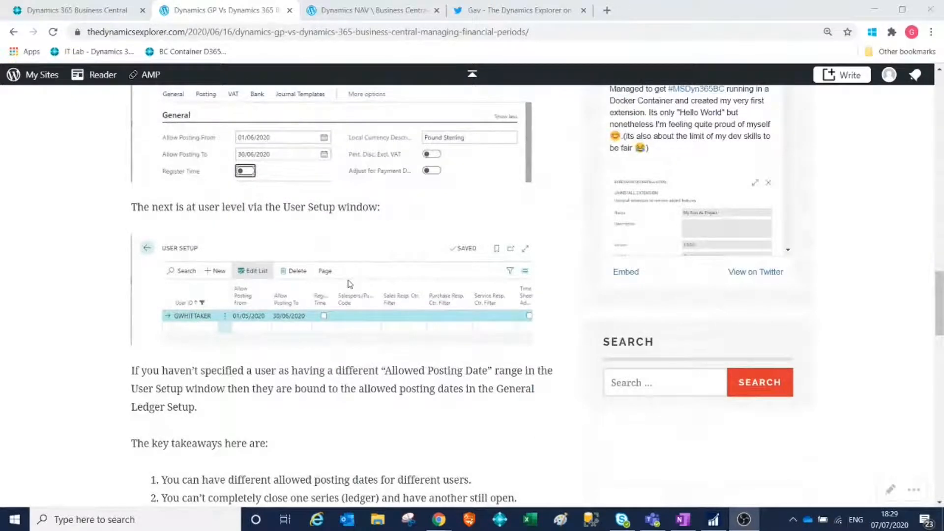
scroll(349, 283, "down", 2)
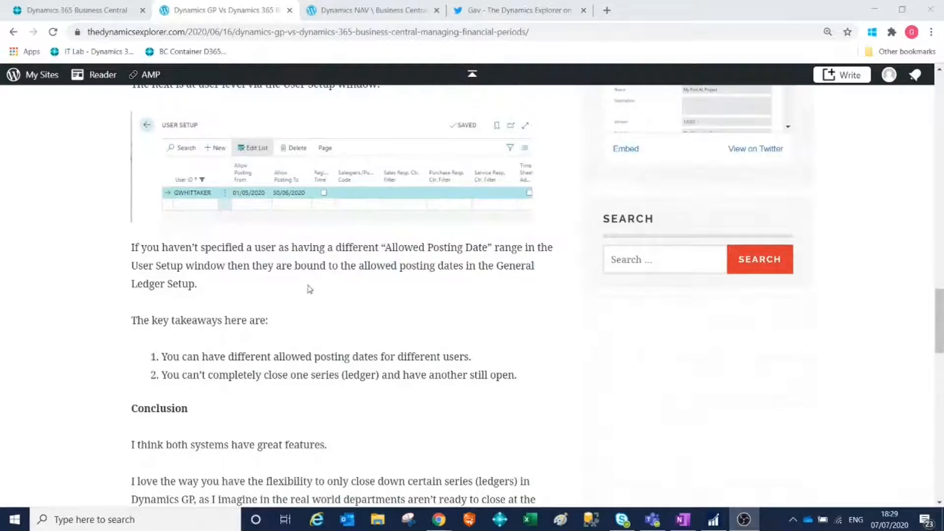
Go back to the article's Financial Periods Setup screenshot and review the closed series per period again.
scroll(317, 293, "up", 5)
scroll(319, 292, "up", 4)
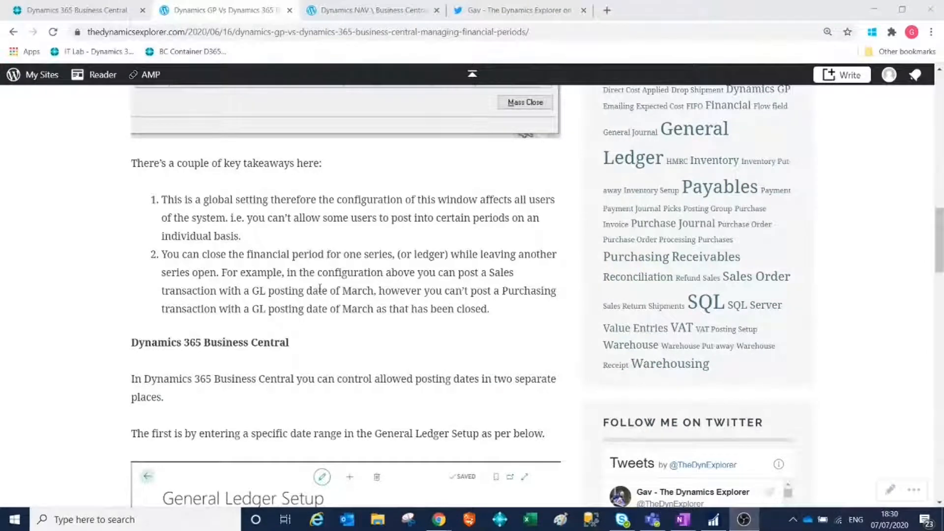
scroll(320, 288, "up", 4)
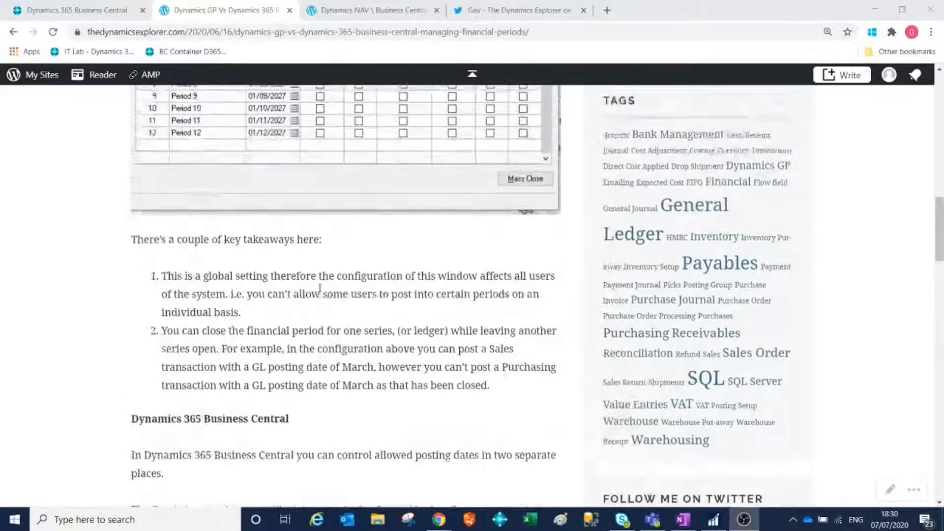
scroll(447, 364, "up", 1)
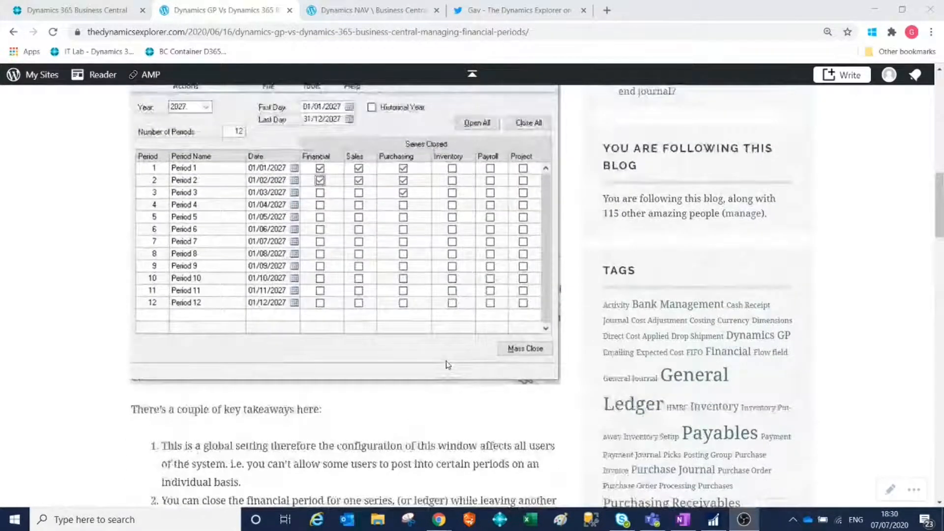
scroll(447, 364, "up", 1)
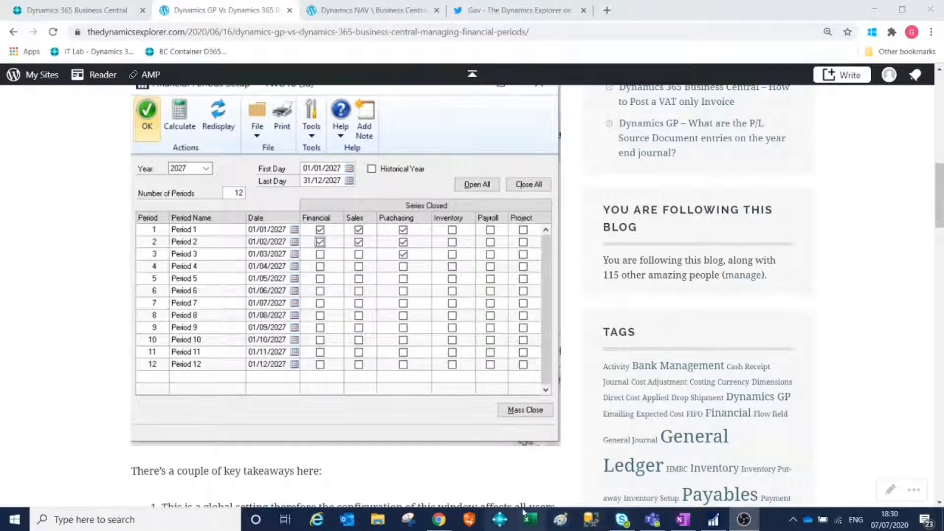
Switch to Dynamics 365 Business Central, refresh the paused session and sign in with the account's user name and password.
left_click(59, 19)
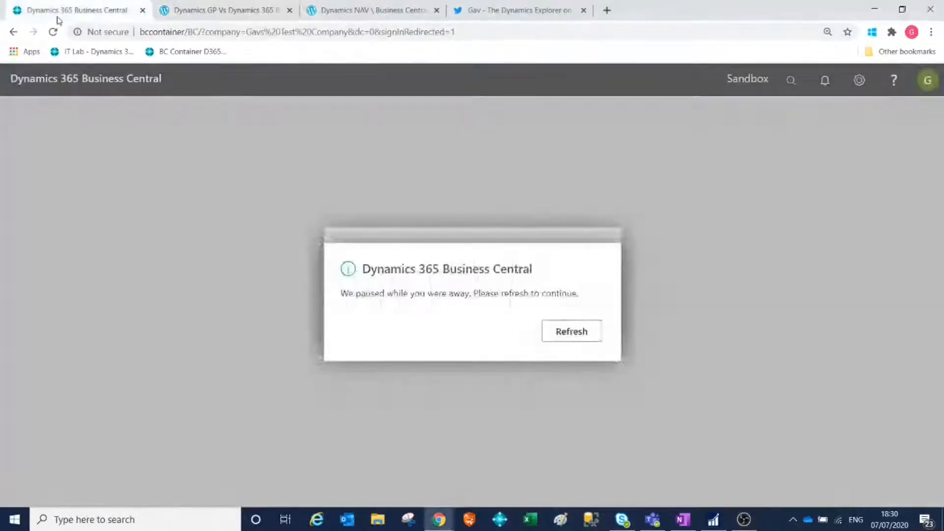
left_click(571, 325)
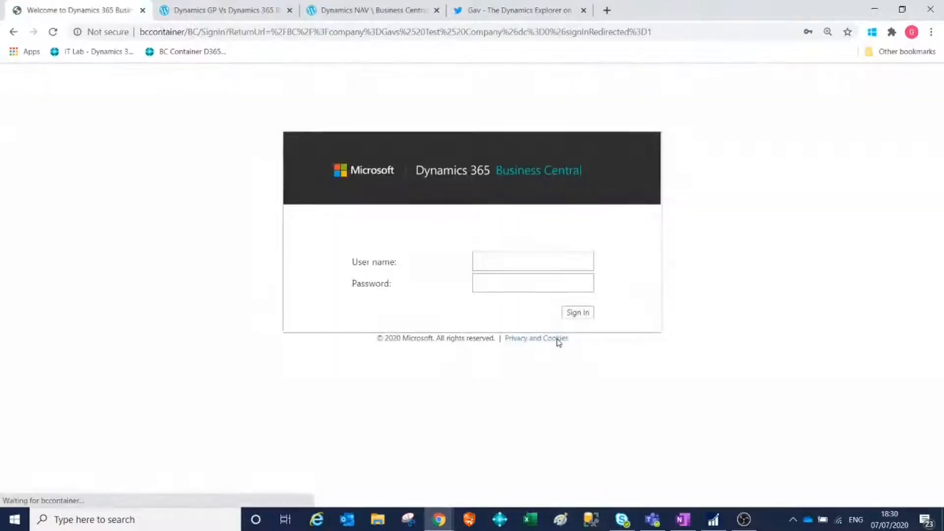
left_click(531, 263)
left_click(524, 280)
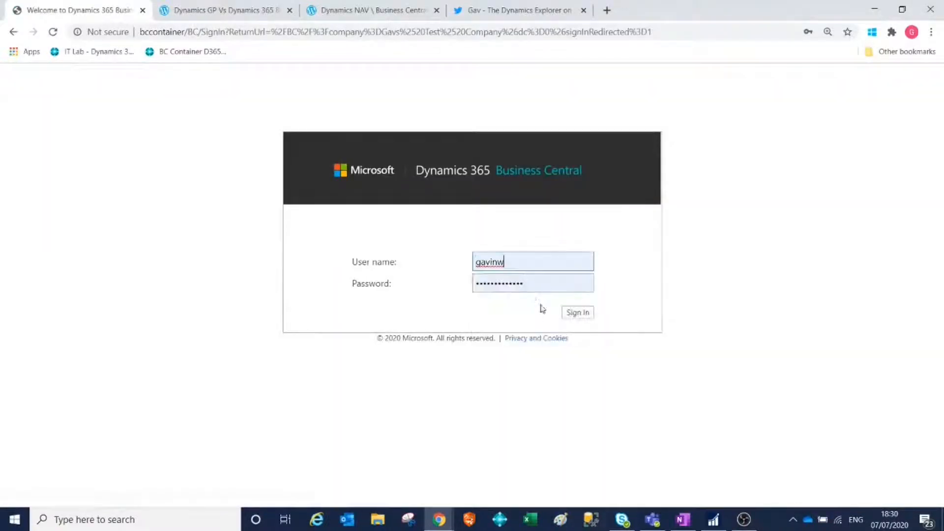
left_click(570, 315)
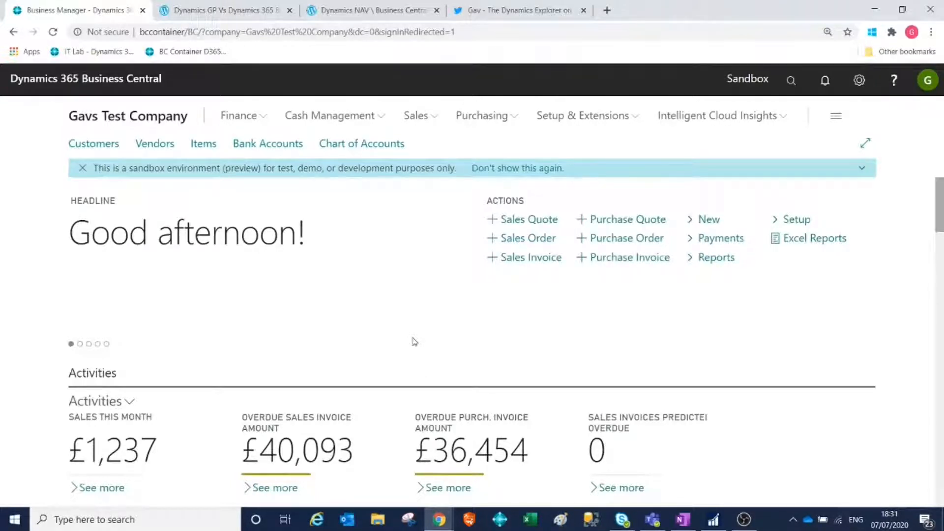
Find the Accounting Periods page, examine the 2018 to 2020 periods in view and edit mode, and return to the home page.
left_click(789, 82)
type("accounting")
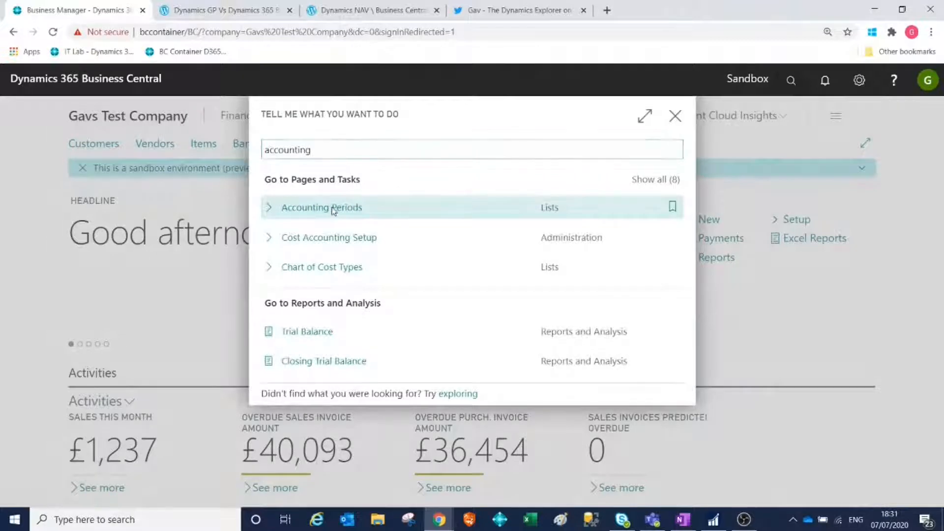
left_click(332, 211)
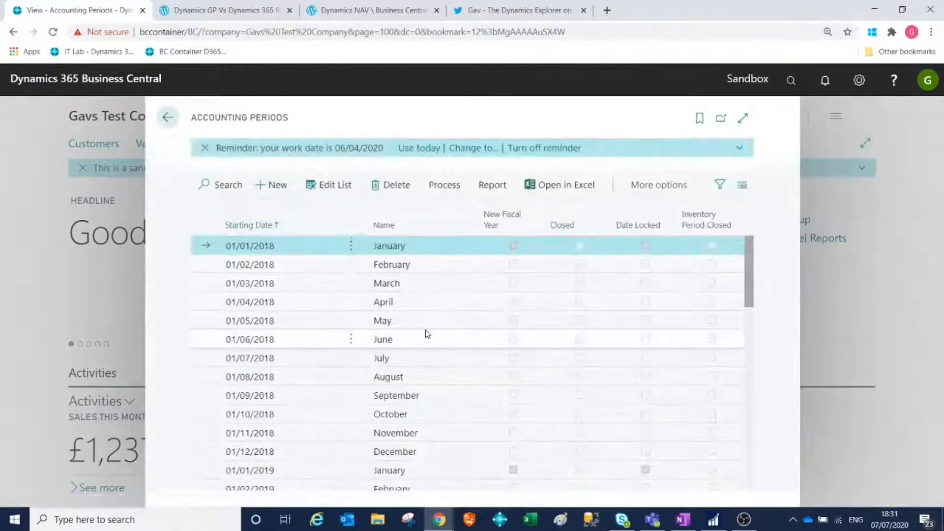
scroll(427, 334, "down", 1)
scroll(423, 333, "up", 1)
scroll(527, 344, "down", 5)
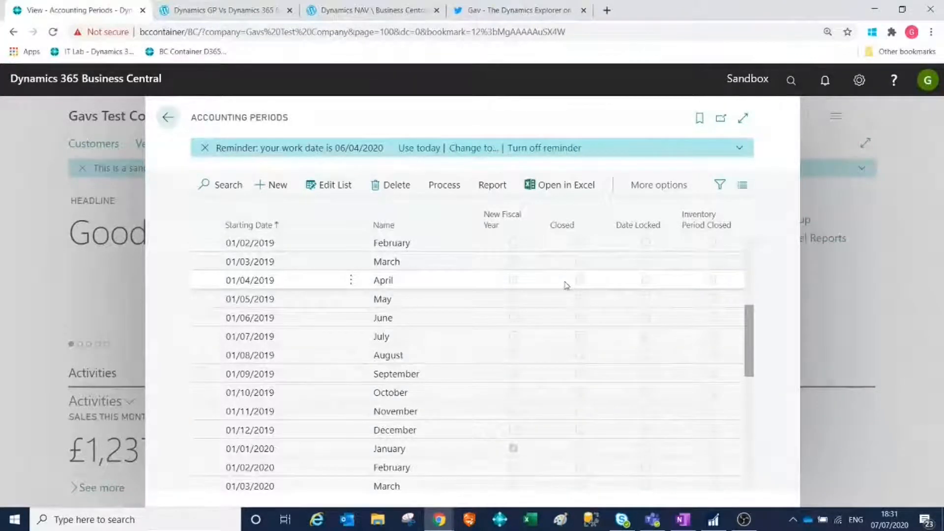
left_click(318, 195)
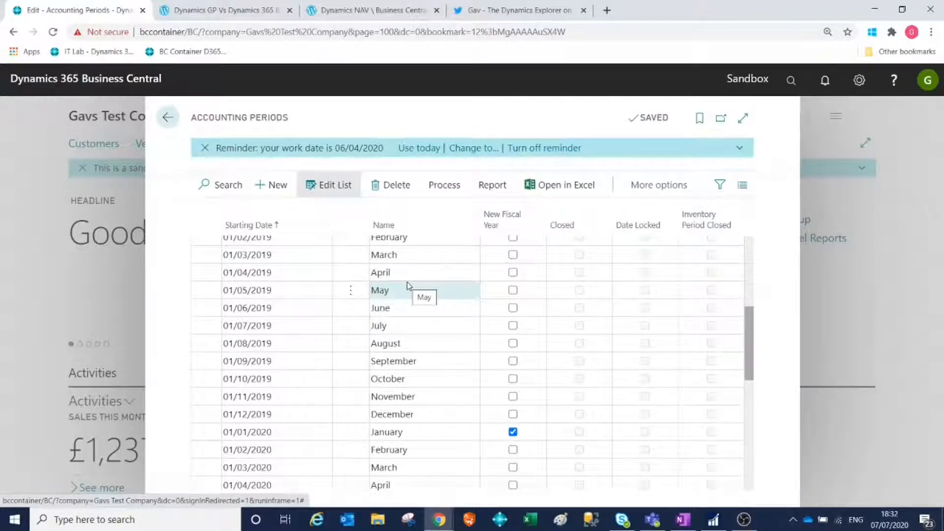
left_click(167, 117)
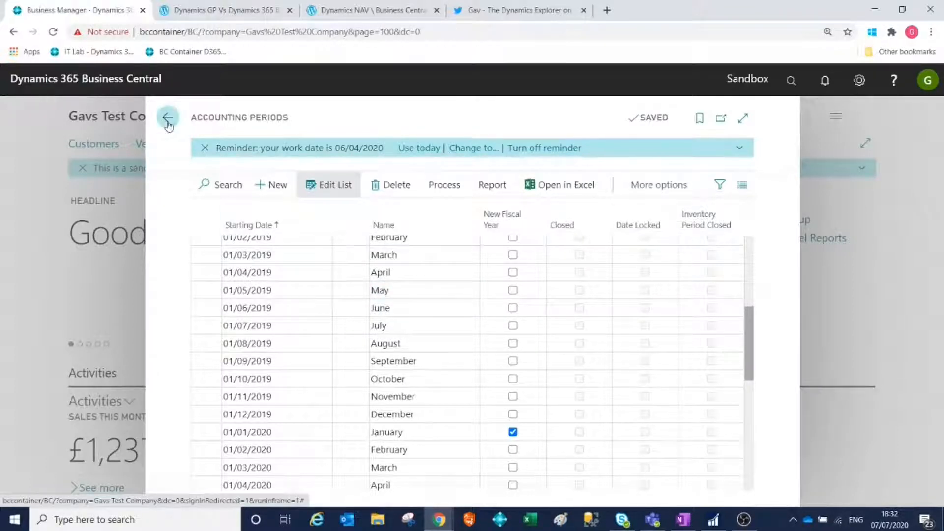
Find the General Ledger Setup page and check its Allow Posting From and Allow Posting To dates.
left_click(790, 80)
type("gen set")
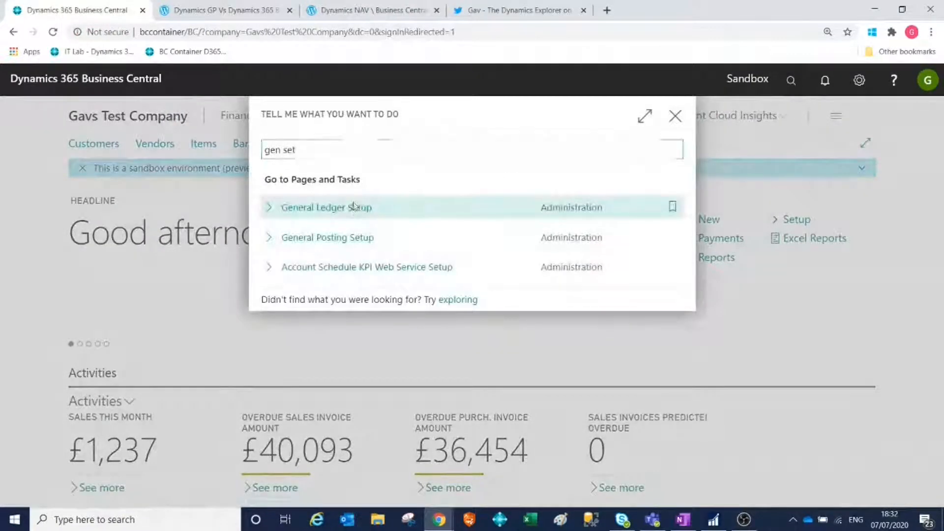
left_click(353, 207)
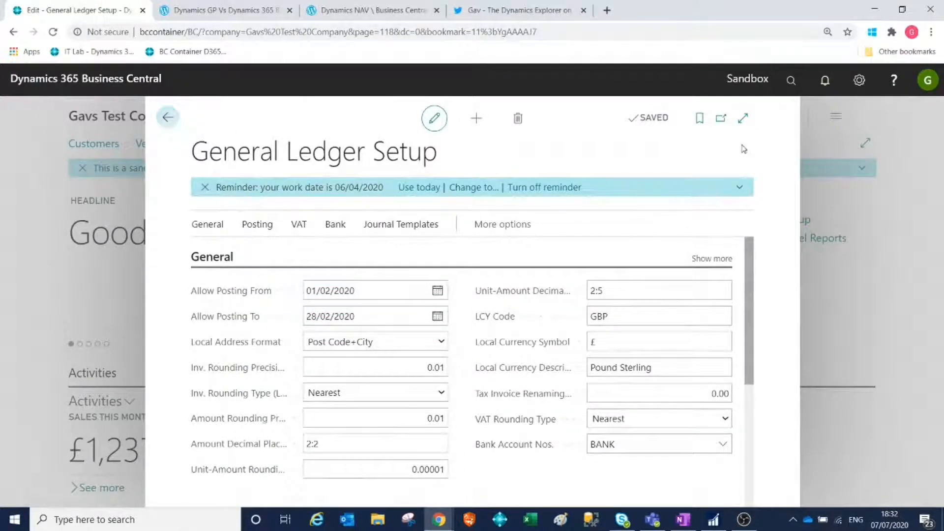
Find the User Setup page, check the user's allowed posting date range, and return to the home page.
left_click(791, 80)
type("user set")
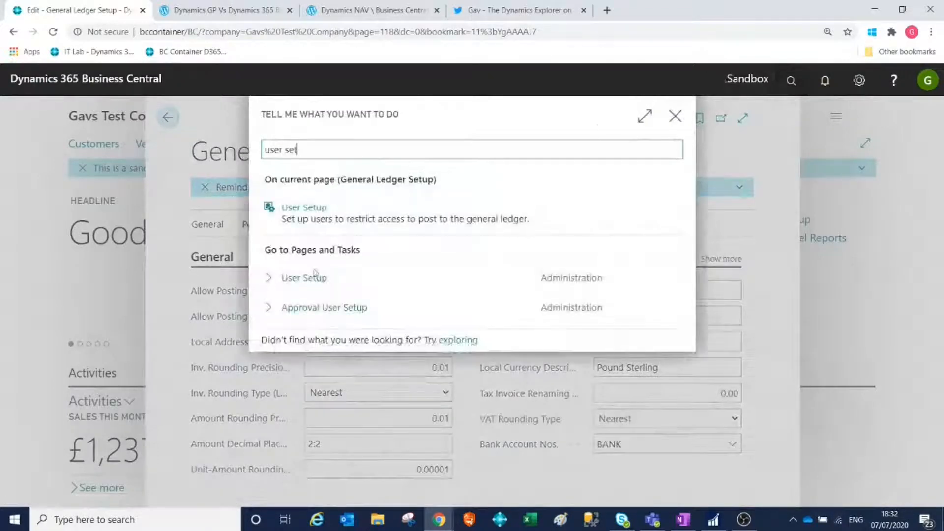
left_click(295, 278)
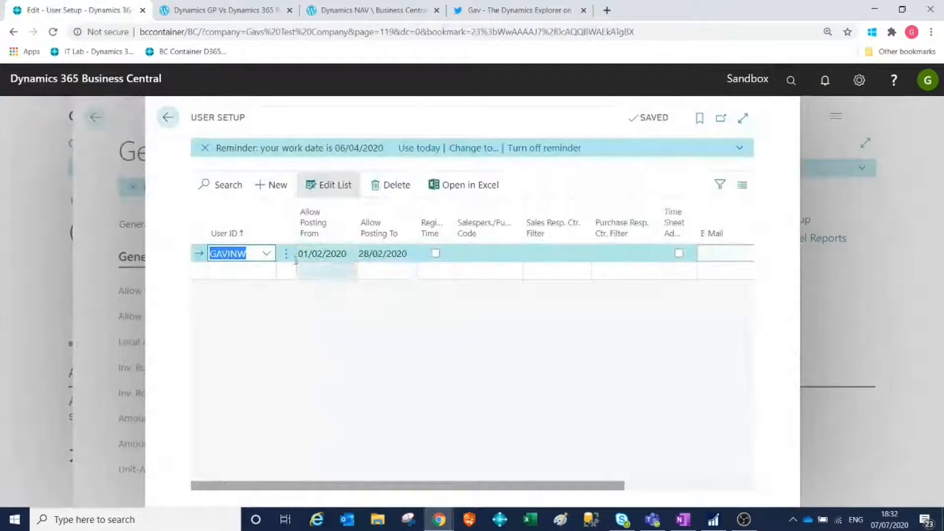
left_click(167, 116)
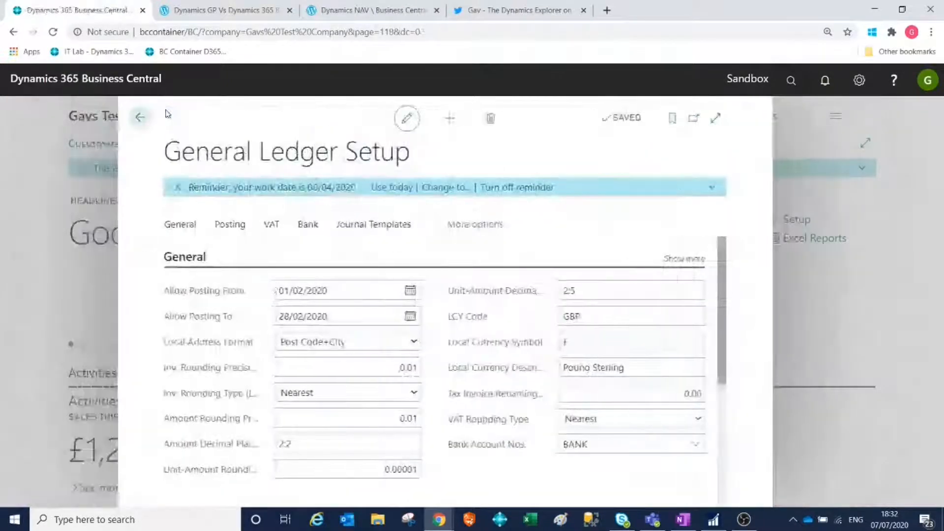
left_click(168, 122)
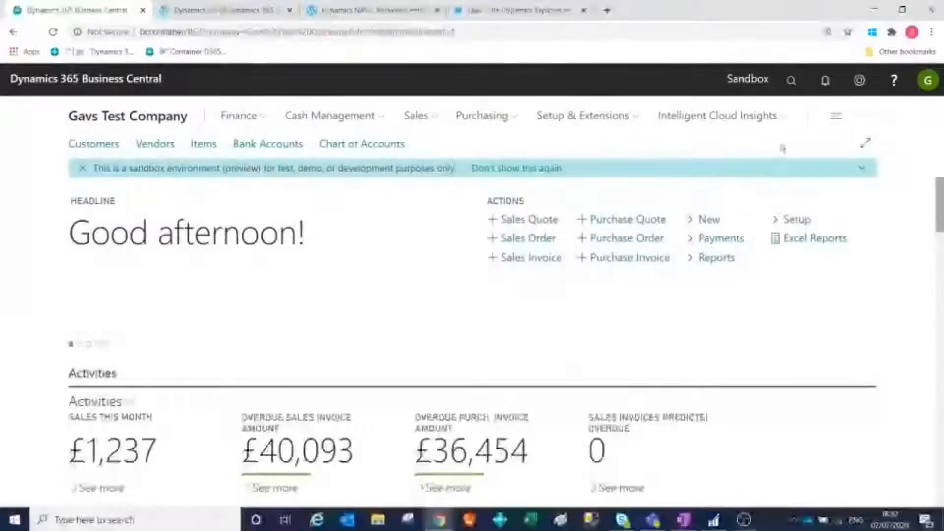
Find the Purchase Invoices list and open the Wide World Importers invoice.
left_click(791, 82)
type("trirch inv")
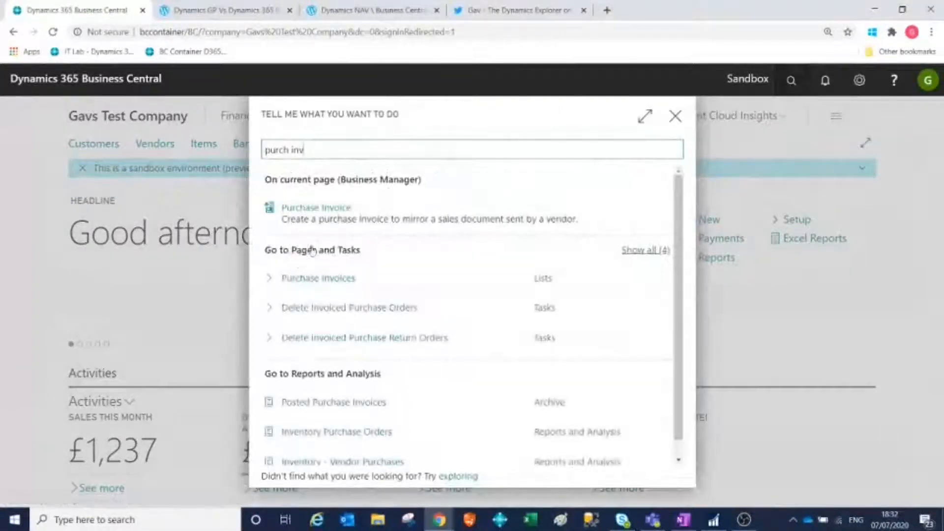
left_click(301, 278)
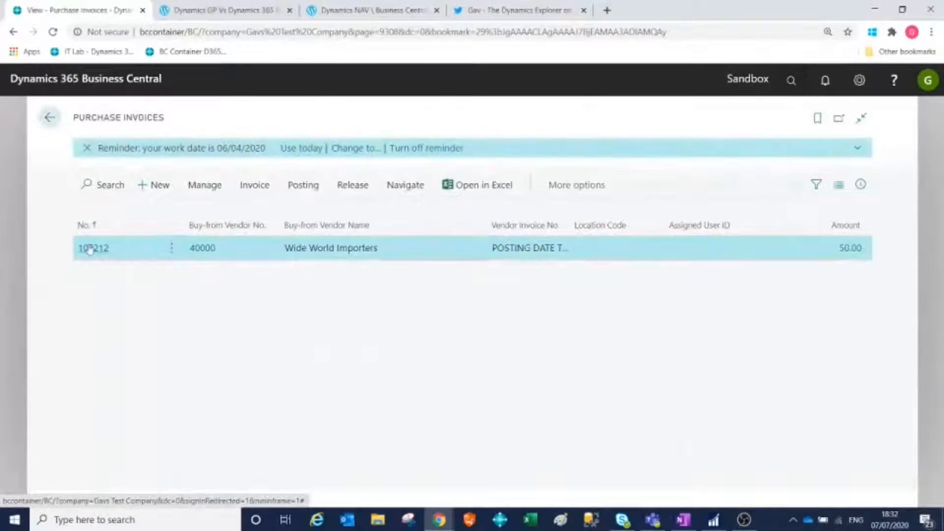
left_click(94, 248)
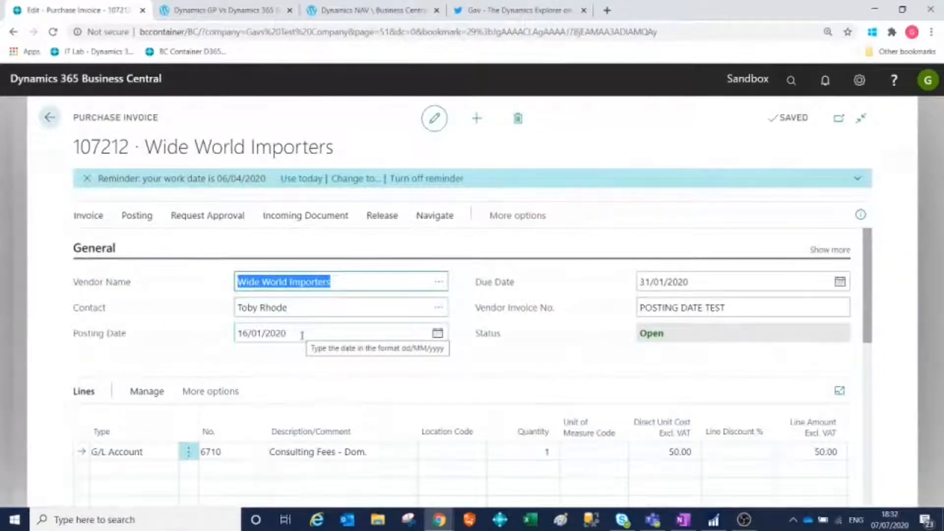
Preview the posting of the Wide World Importers purchase invoice, then return to the invoice.
left_click(138, 216)
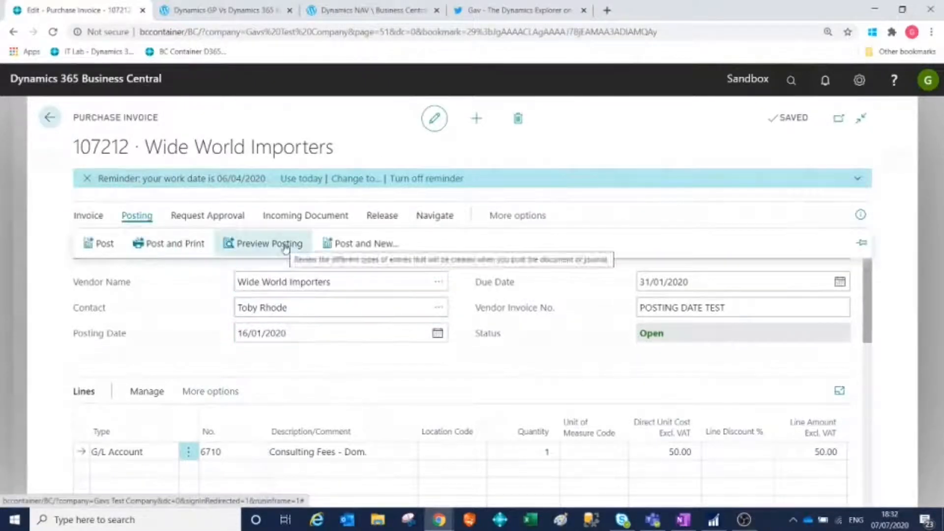
left_click(285, 246)
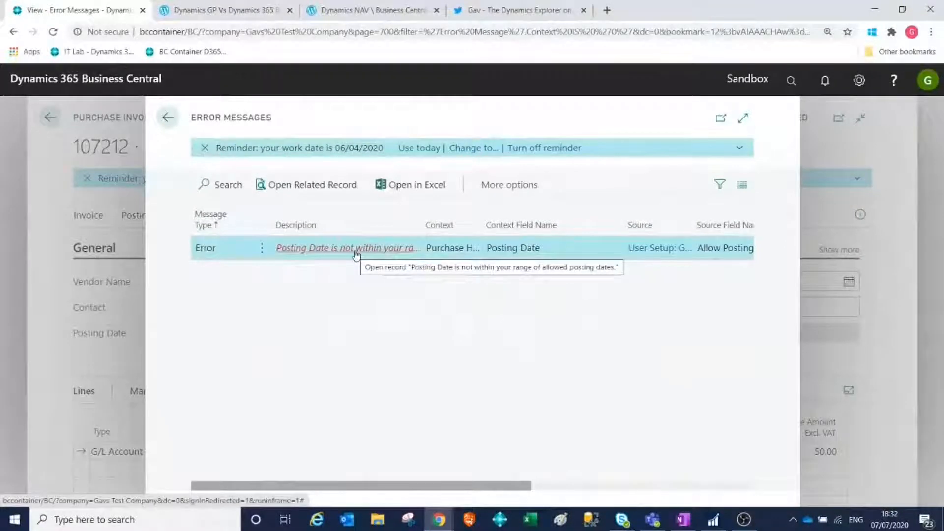
left_click(167, 118)
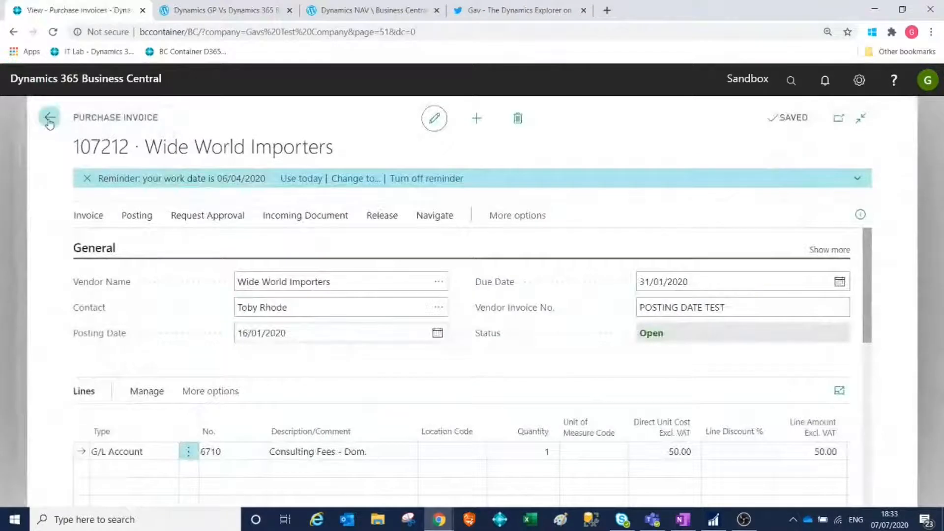
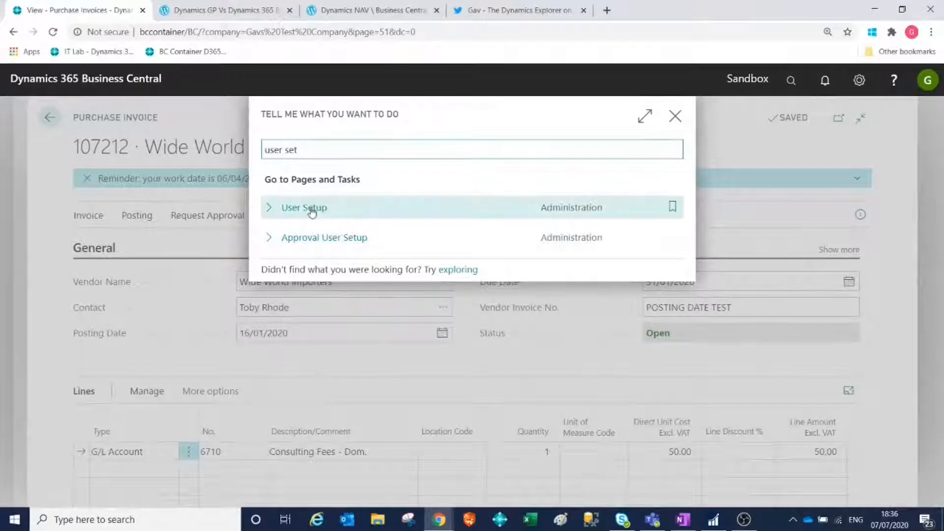
Open User Setup, set the user's Allow Posting From date to 01/01/2020, and return to the purchase invoice.
left_click(312, 207)
left_click(326, 255)
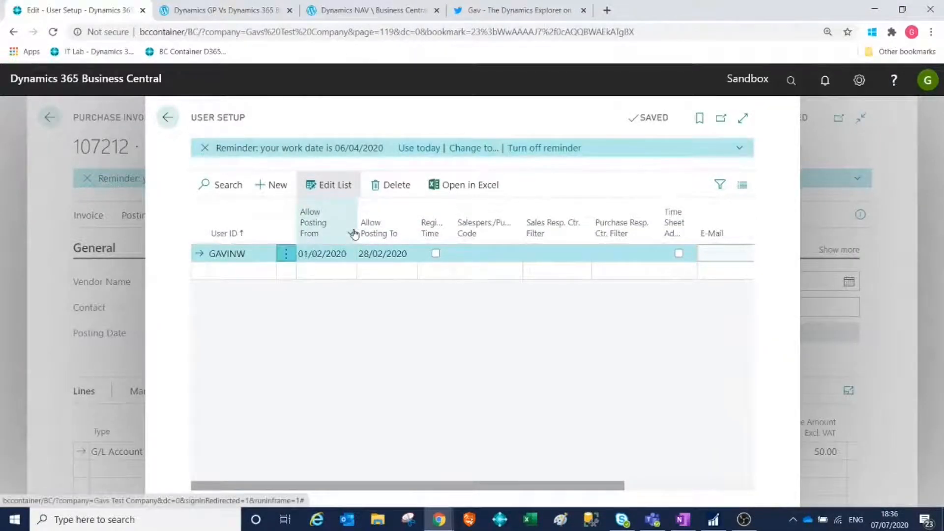
mouse_move(354, 234)
type("01/01")
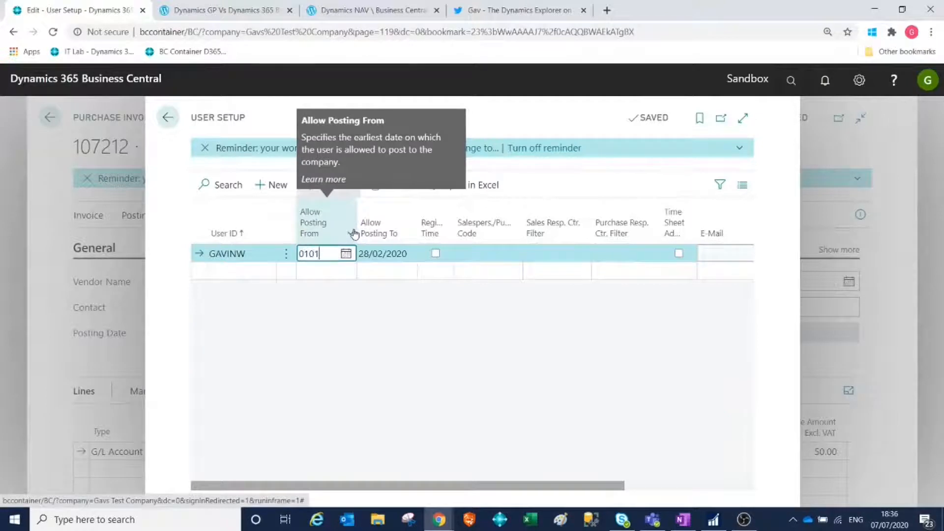
key("Tab")
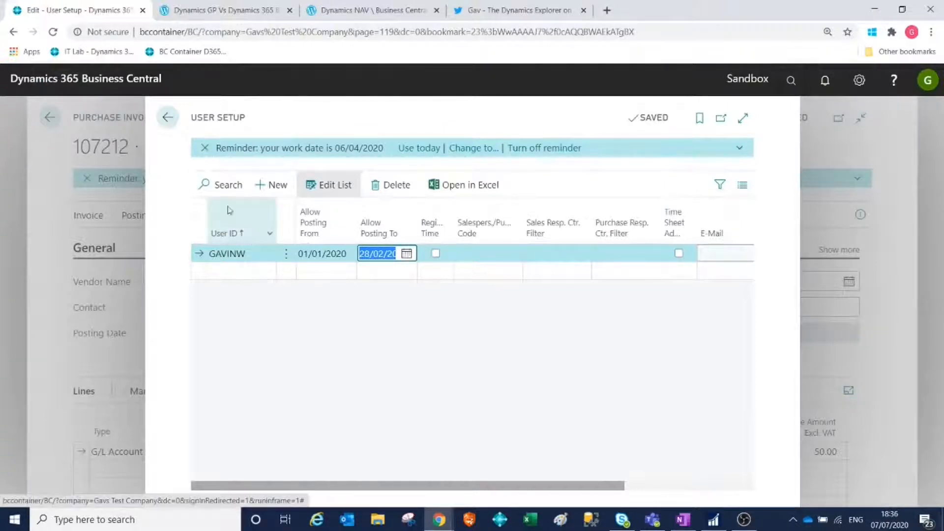
left_click(168, 120)
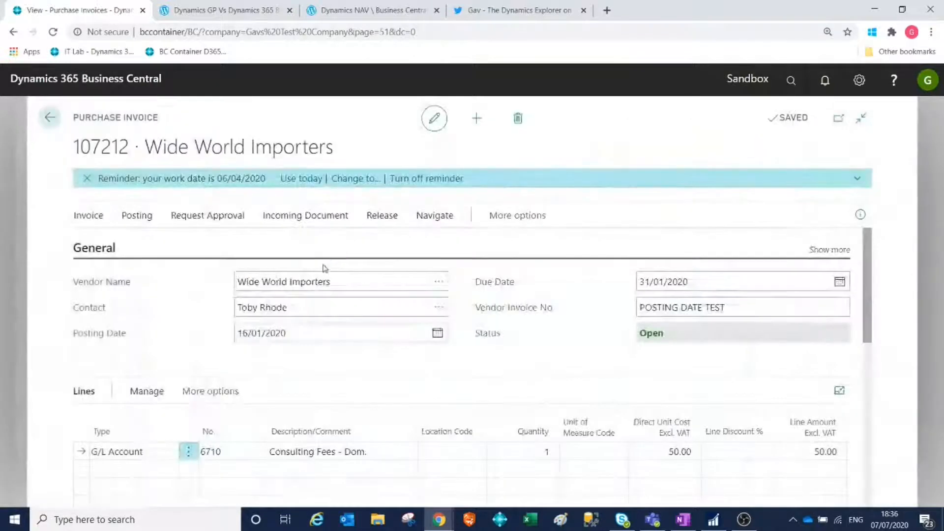
Preview the posting of the Wide World Importers invoice under the user's widened date range, then return to the invoice.
left_click(149, 221)
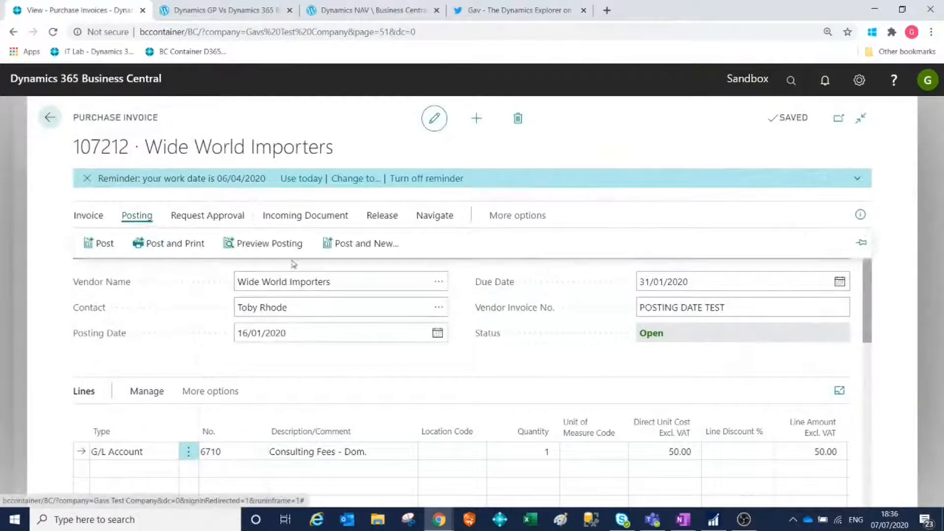
left_click(266, 243)
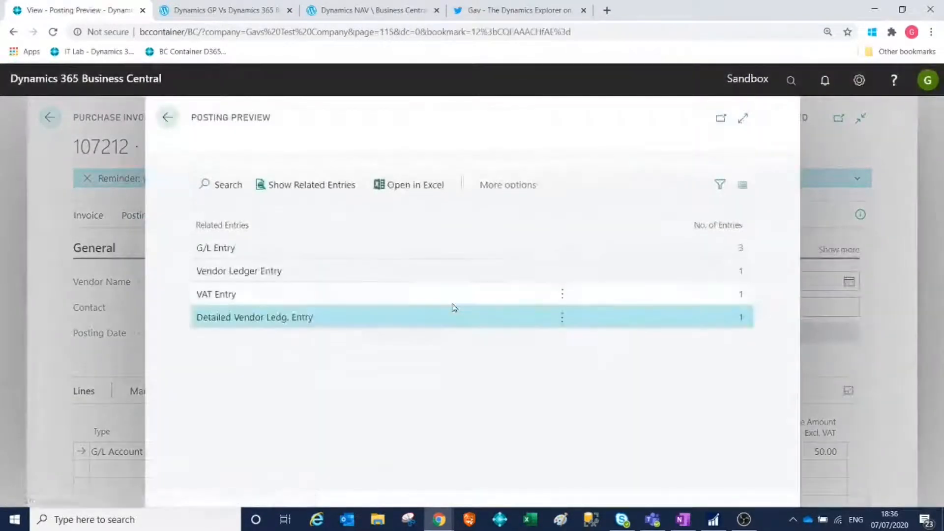
left_click(168, 118)
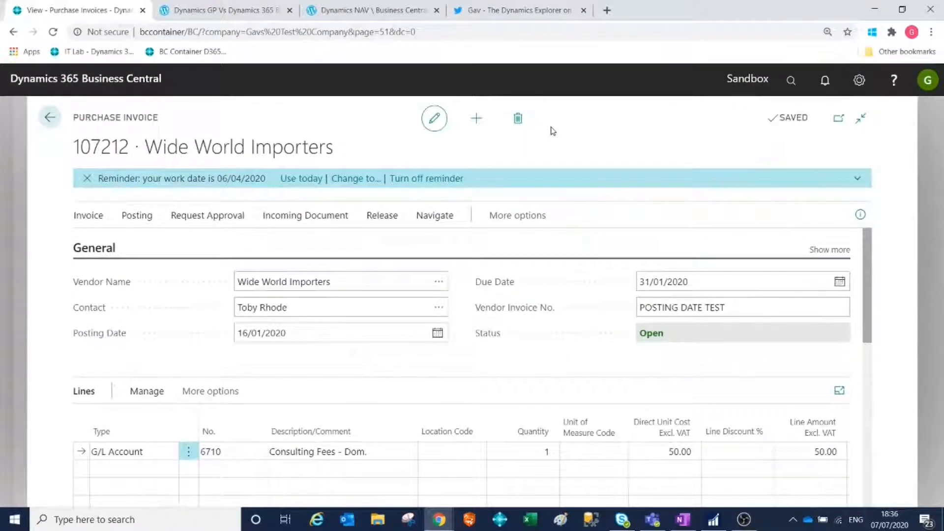
Review the blog articles on the allowed posting dates message and managing financial periods, then return to the purchase invoice.
left_click(343, 15)
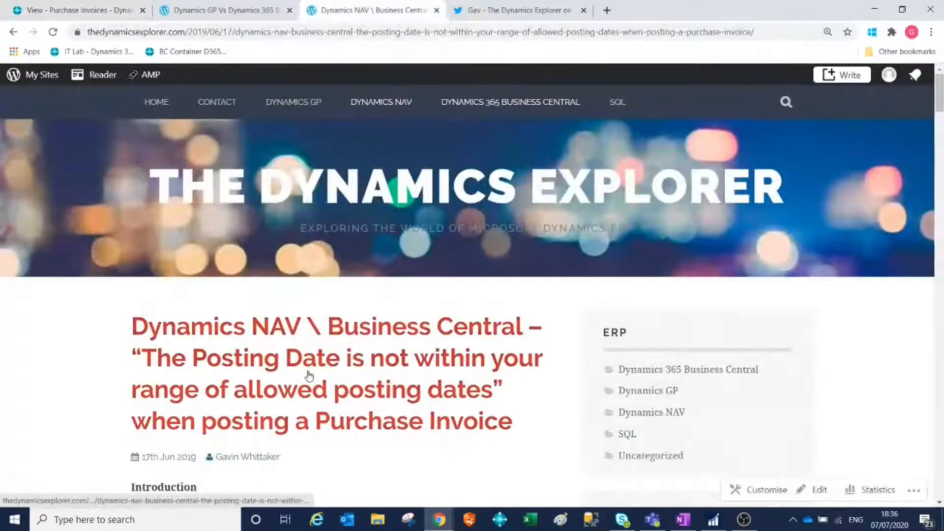
scroll(111, 367, "down", 3)
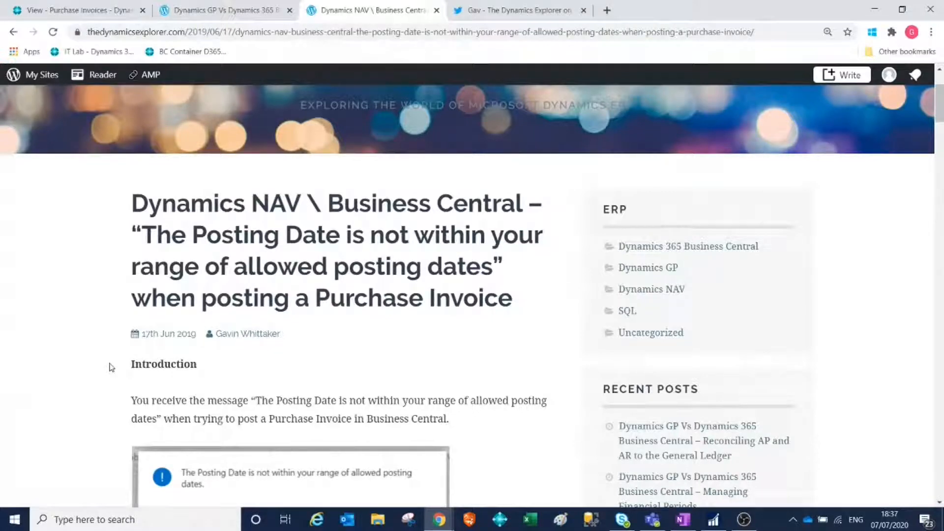
scroll(112, 367, "down", 2)
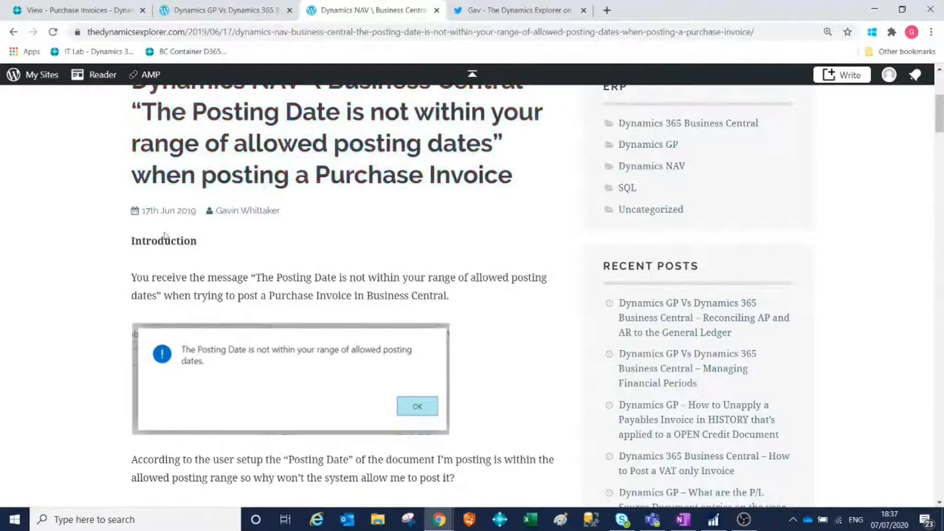
left_click(102, 18)
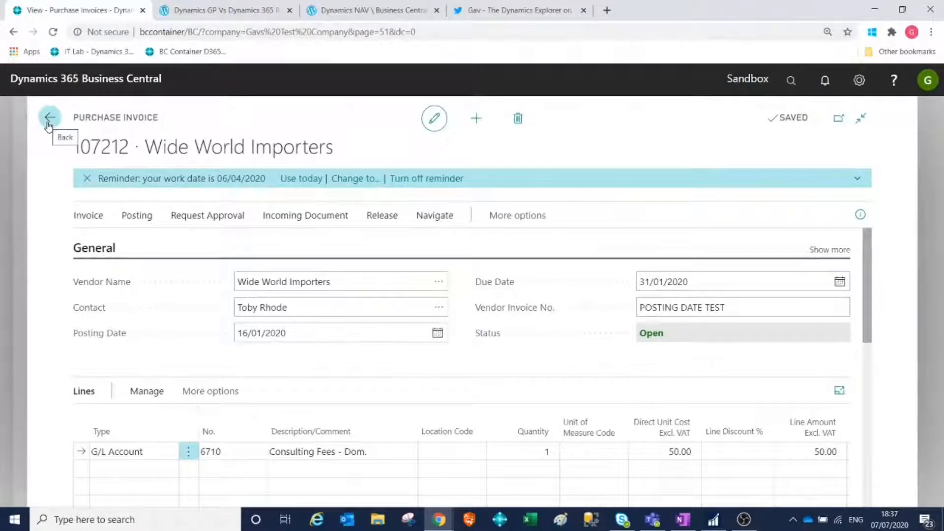
left_click(238, 12)
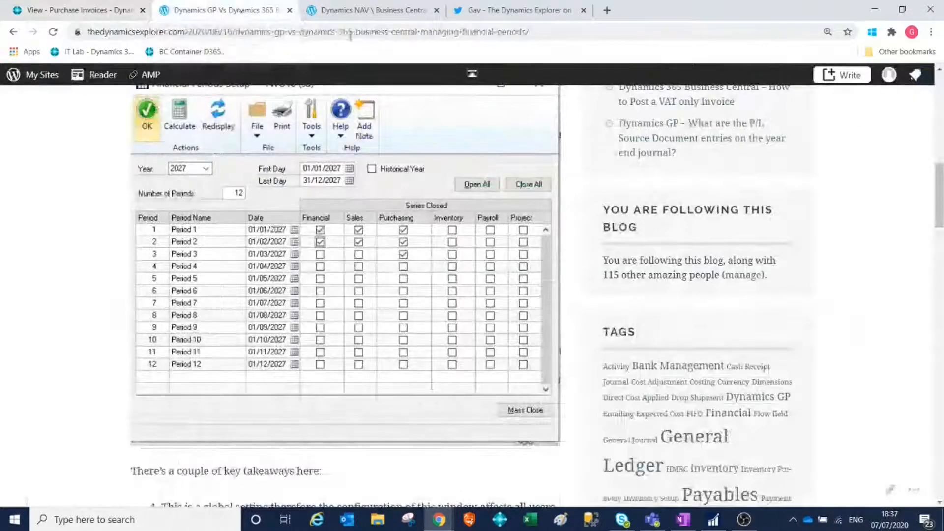
left_click(364, 11)
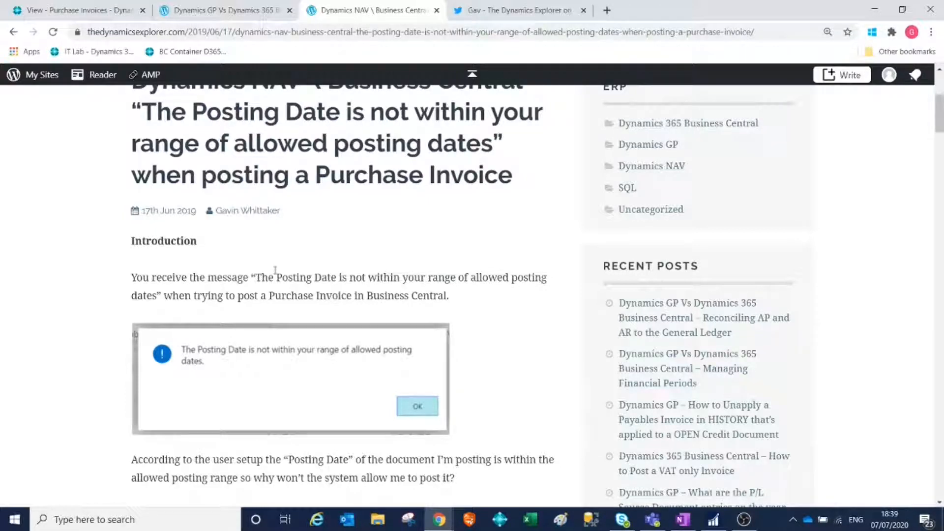
left_click(127, 10)
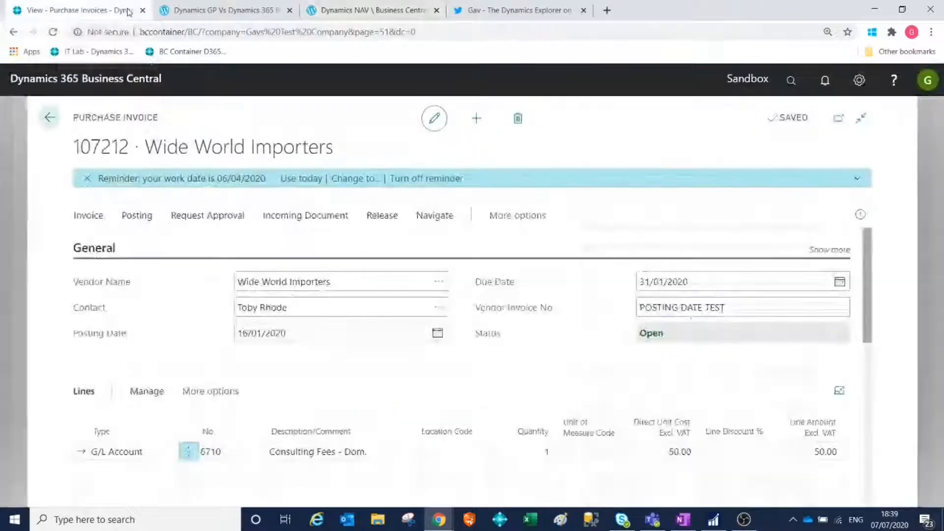
Exit the unposted purchase invoice to the home page, then find and open General Ledger Setup.
left_click(49, 123)
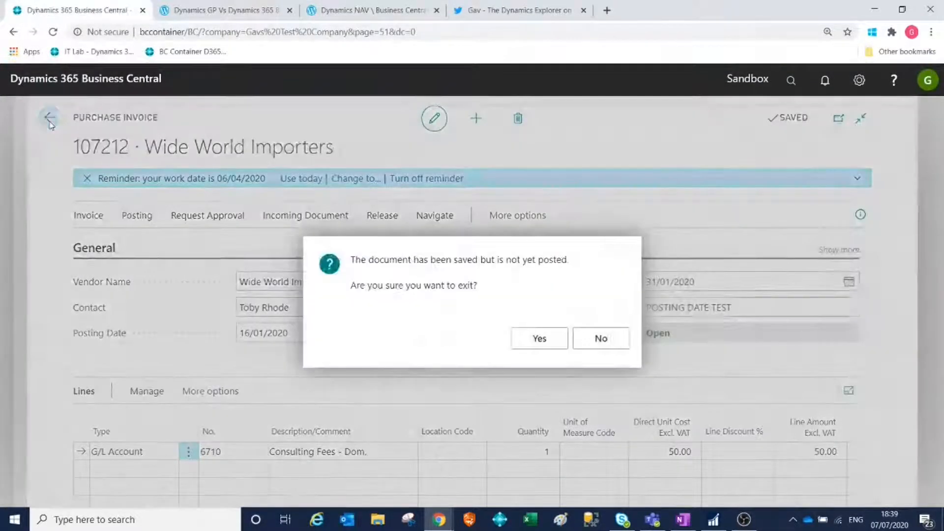
left_click(540, 340)
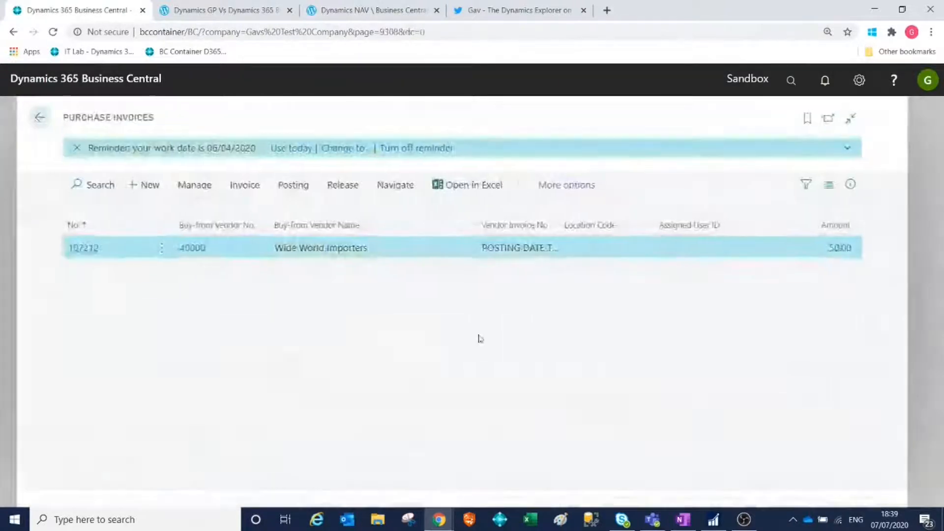
left_click(49, 117)
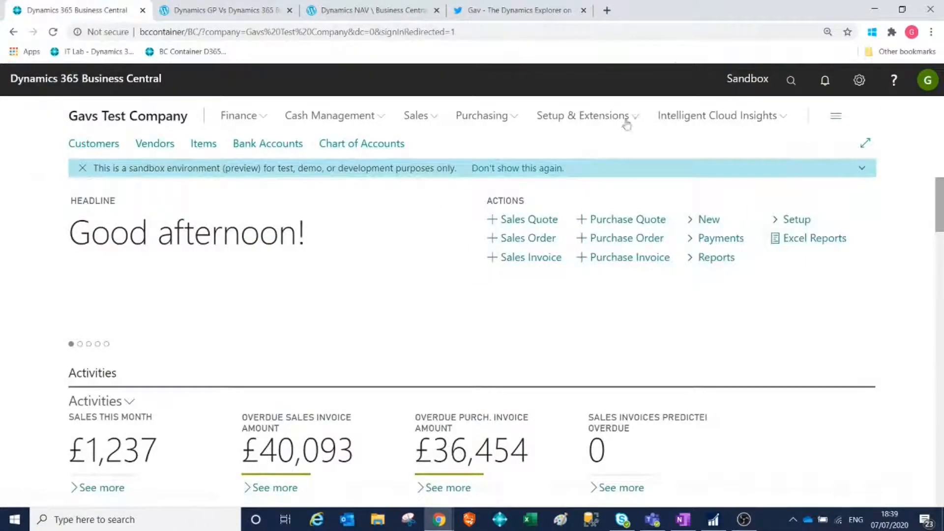
left_click(790, 79)
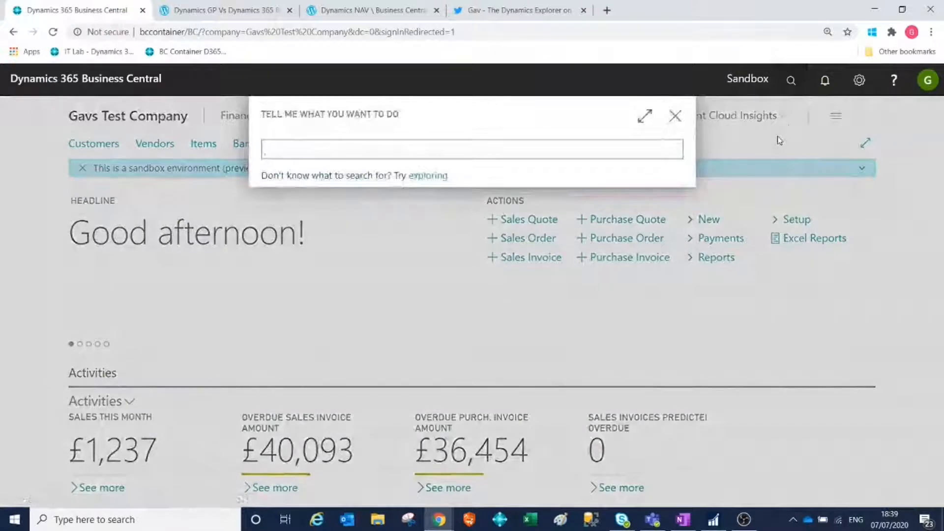
left_click(789, 81)
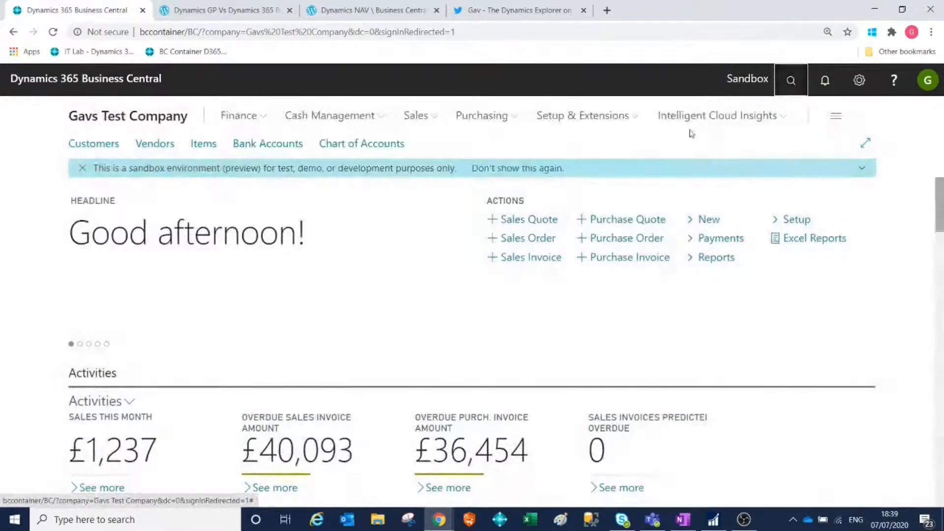
left_click(791, 80)
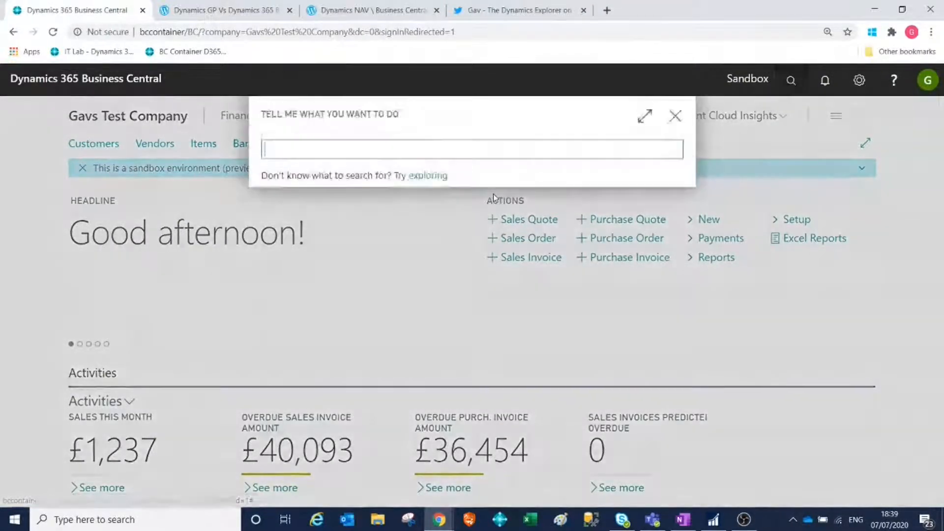
type("gen set")
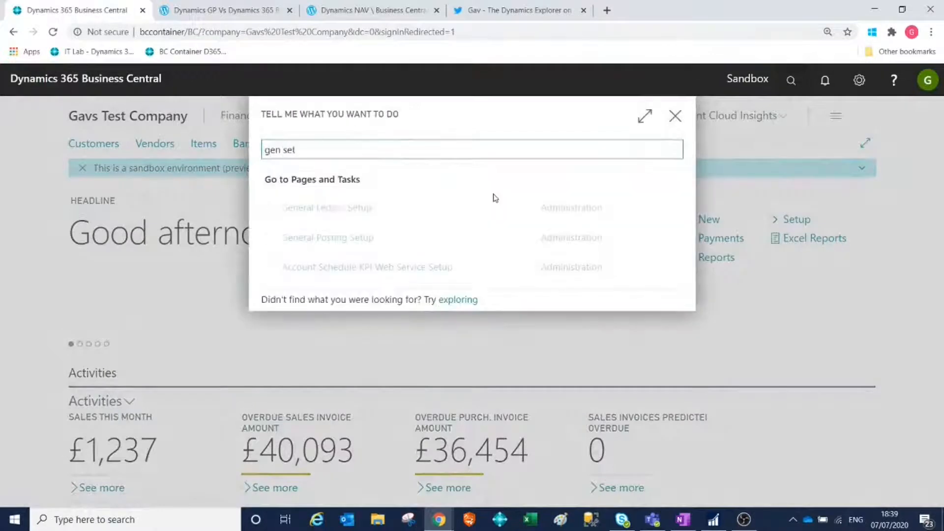
left_click(321, 211)
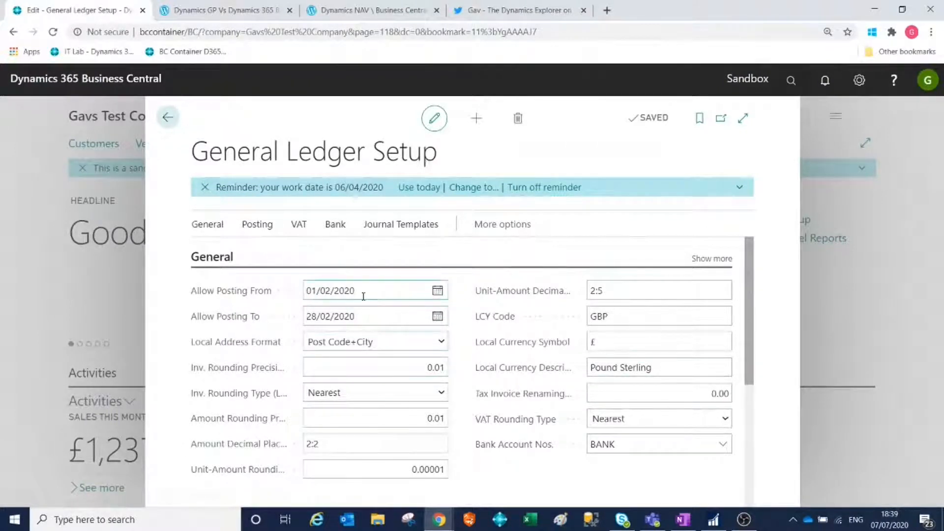
Set Allow Posting From to 01/01/2020 and Allow Posting To to 31/01/2020 in General Ledger Setup, then return to the home page.
left_click_drag(364, 296, 296, 303)
type("01/0")
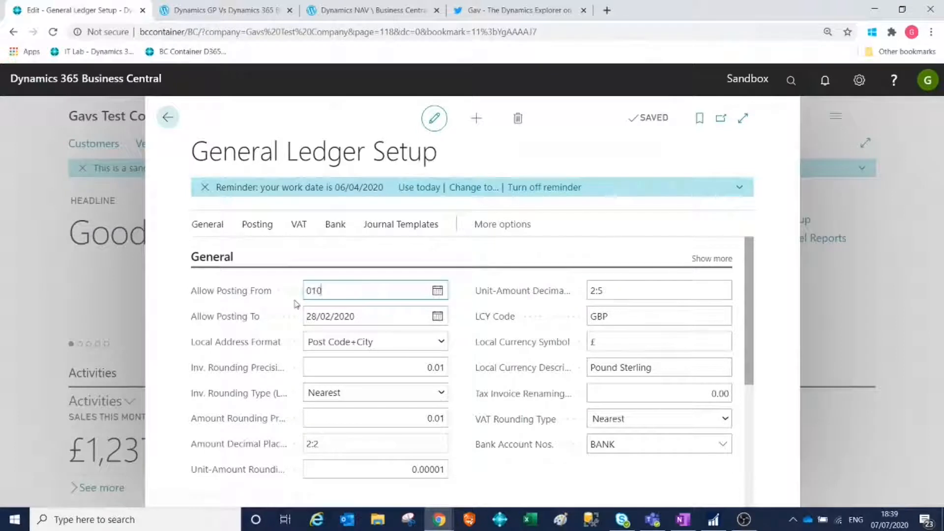
type("1/20")
key("Tab")
type("0")
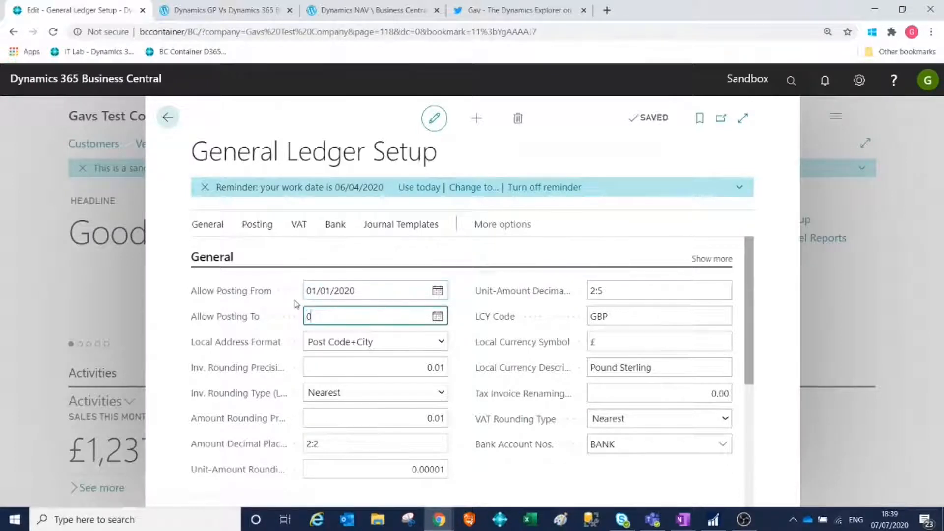
type("1/01/20")
key("Tab")
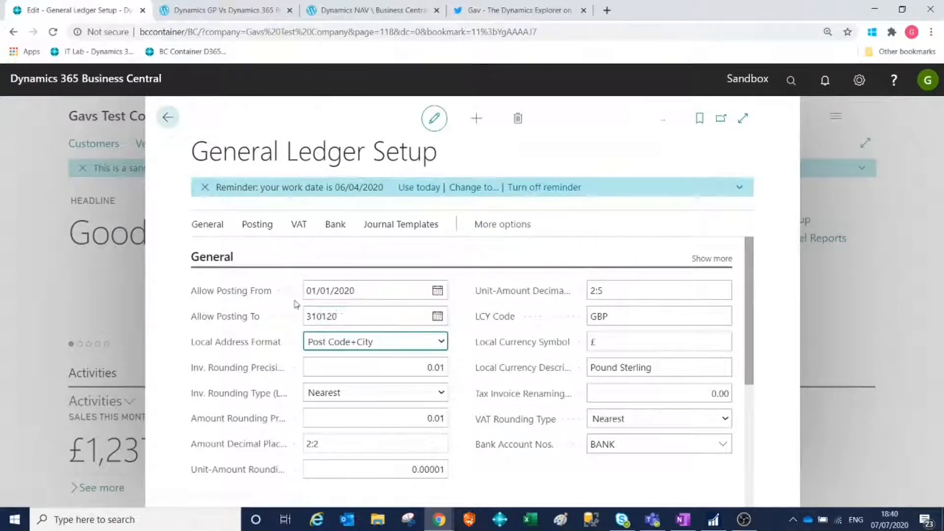
left_click(166, 125)
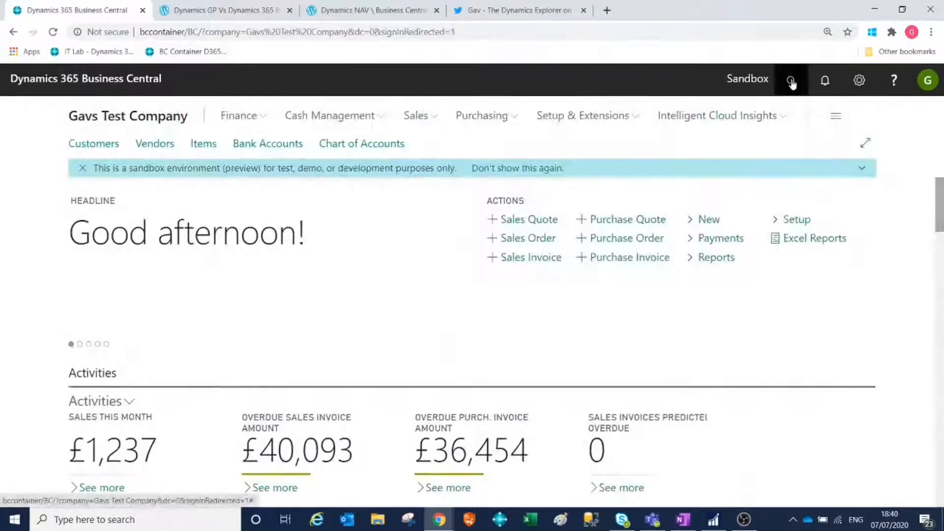
Find User Setup, set the user's Allow Posting To date to 31/01/2020, and return to the home page.
left_click(791, 80)
type("user se")
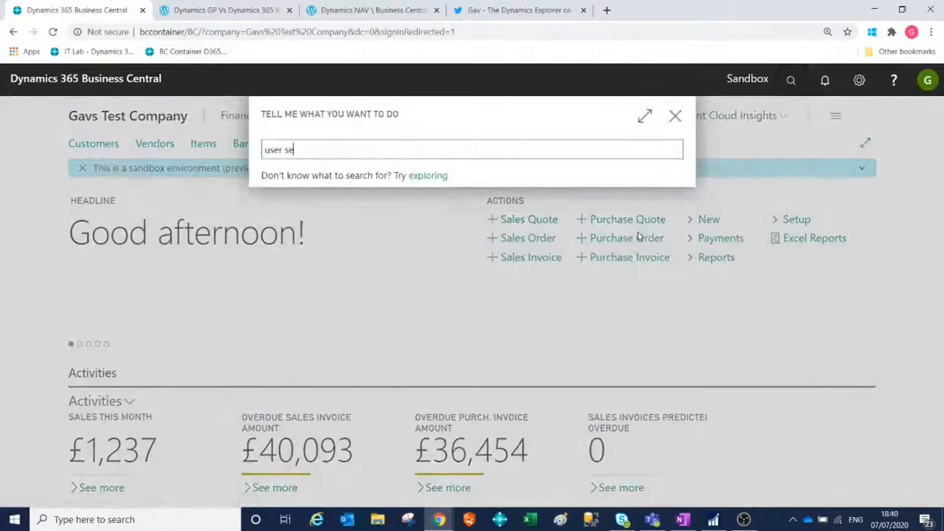
type("t")
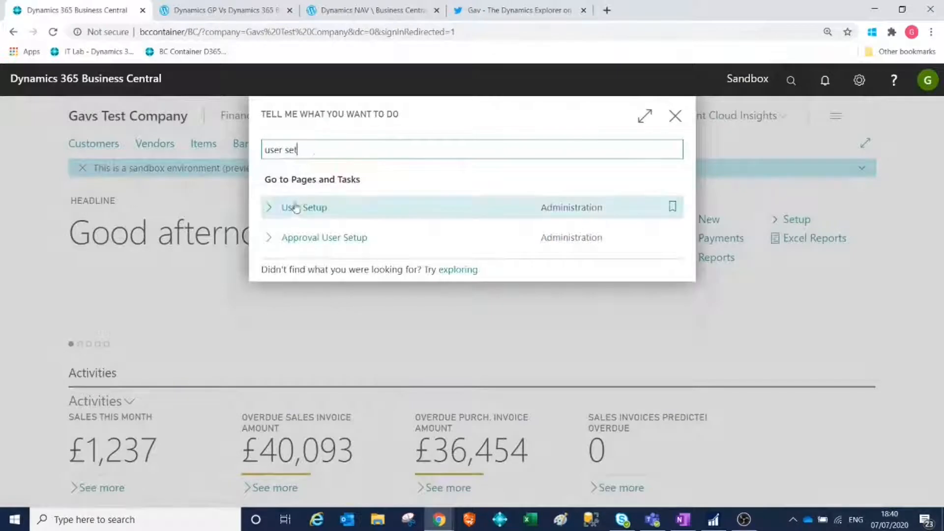
left_click(296, 207)
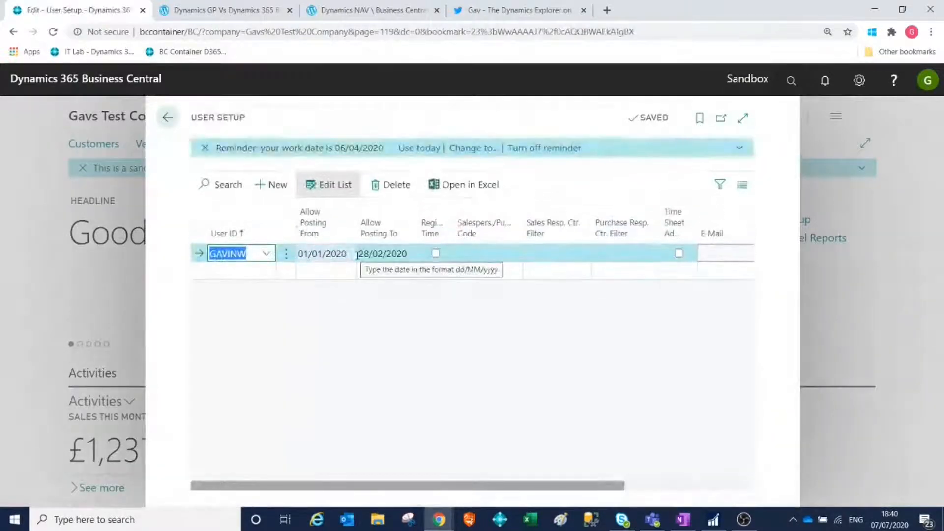
left_click(389, 254)
type("3101")
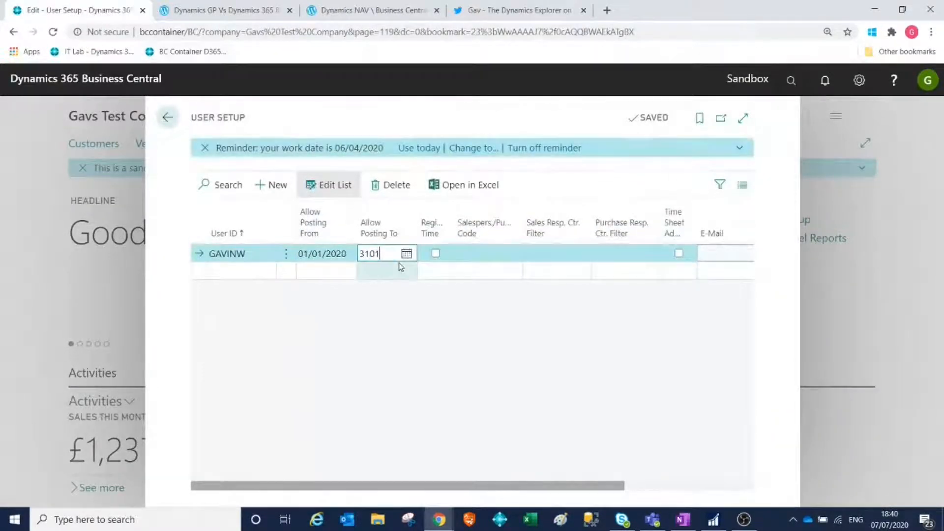
key("Tab")
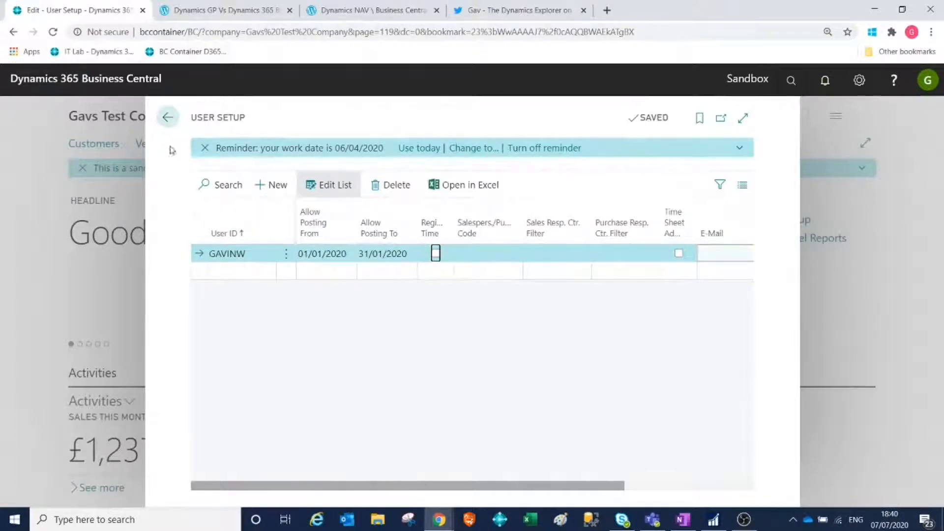
left_click(167, 117)
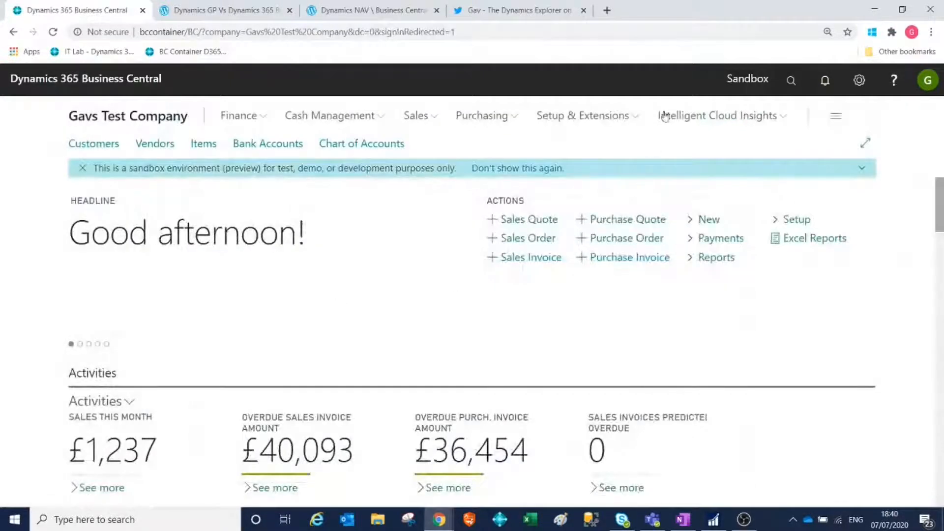
Search for the purchase order pages and open the Purchase Orders list.
left_click(790, 91)
type("puc")
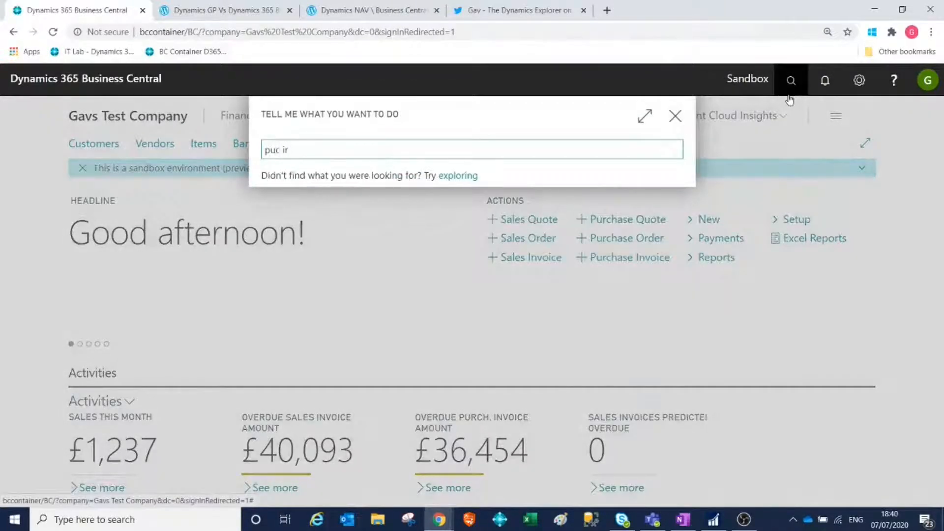
type(" iord")
key("ctrl+a")
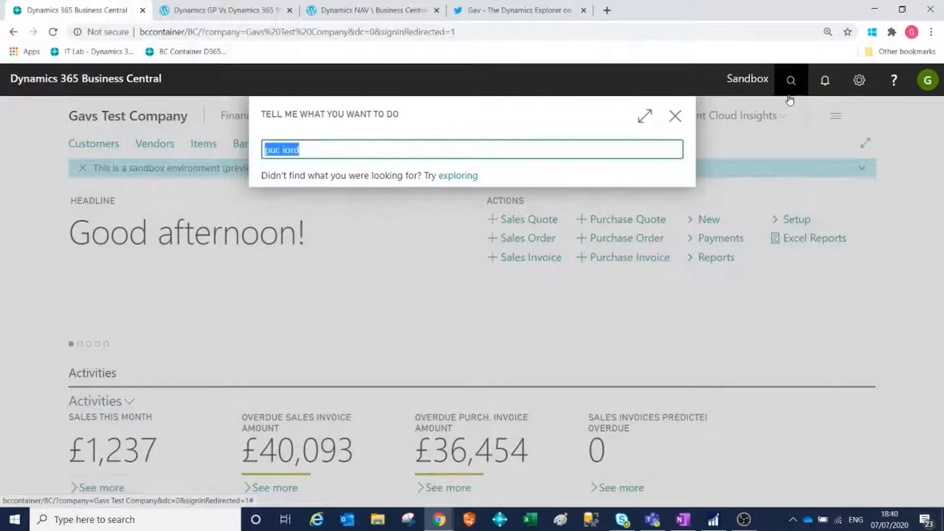
type("pur")
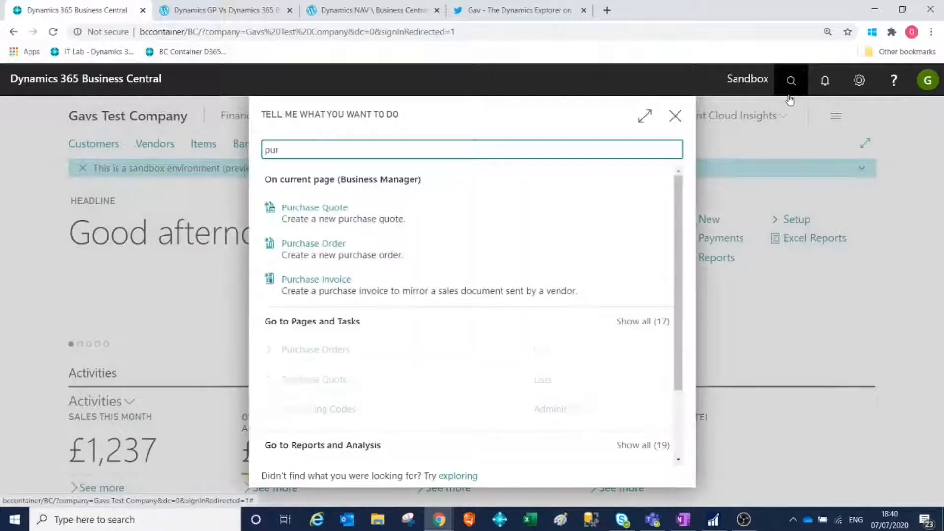
type(" order")
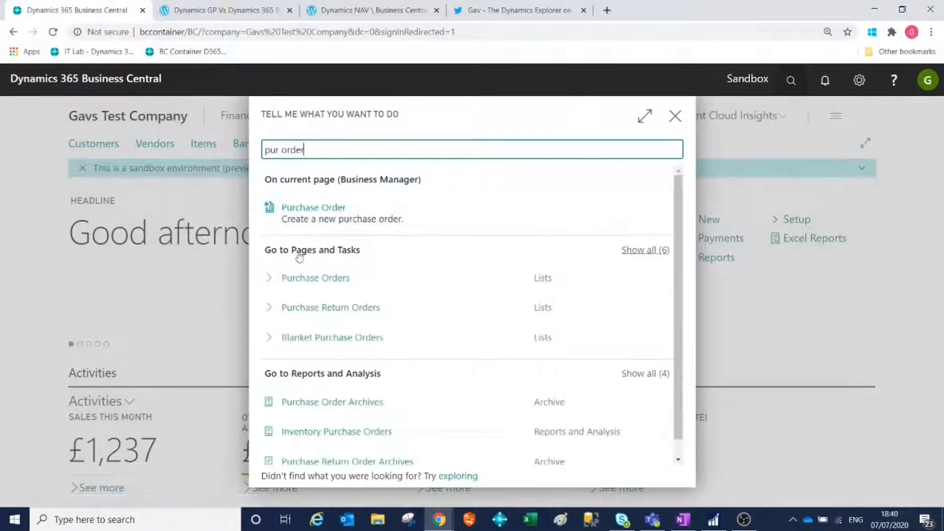
left_click(295, 278)
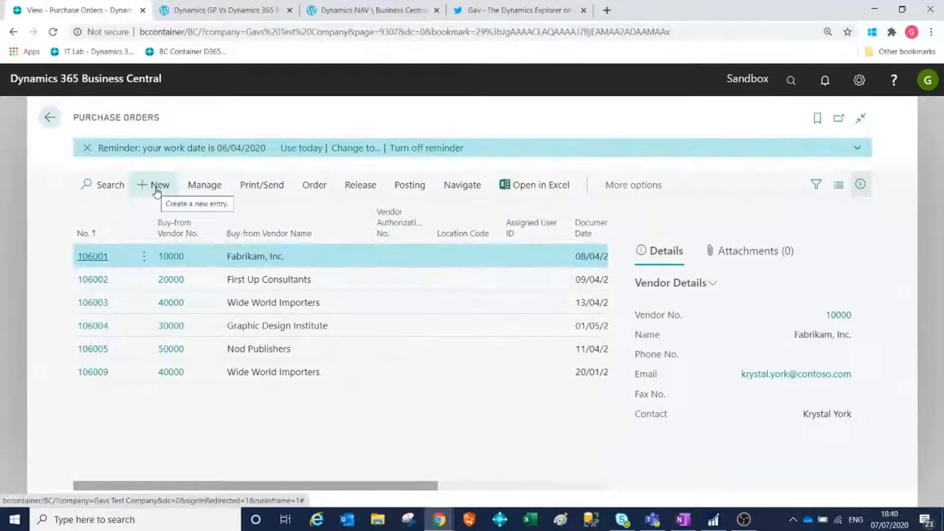
left_click(156, 190)
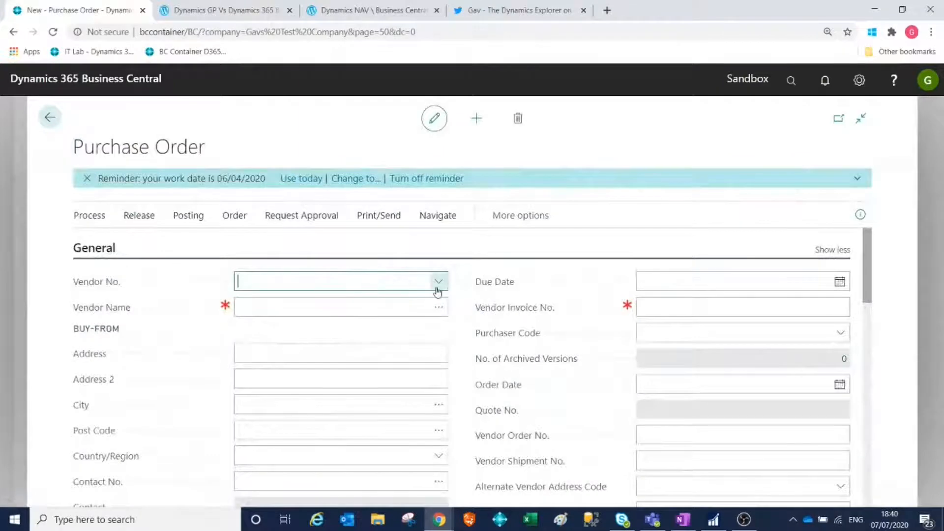
left_click(438, 282)
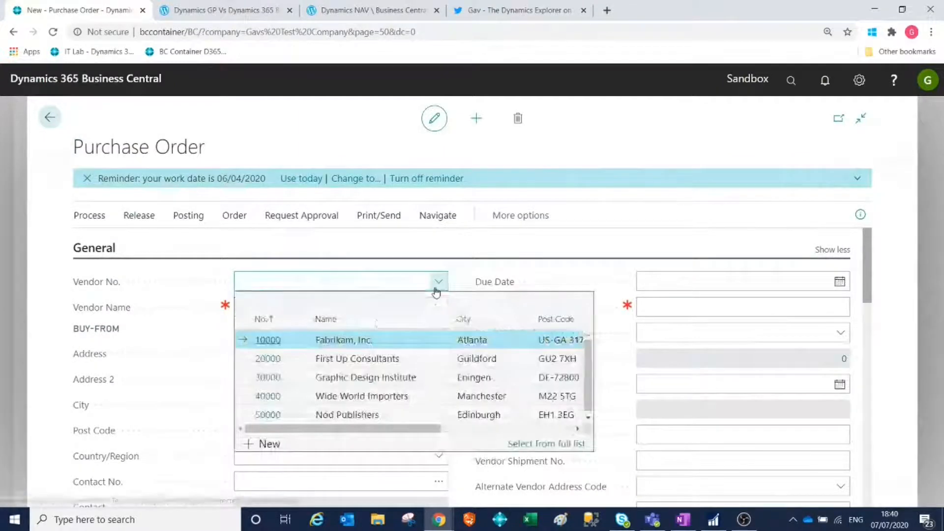
left_click(268, 396)
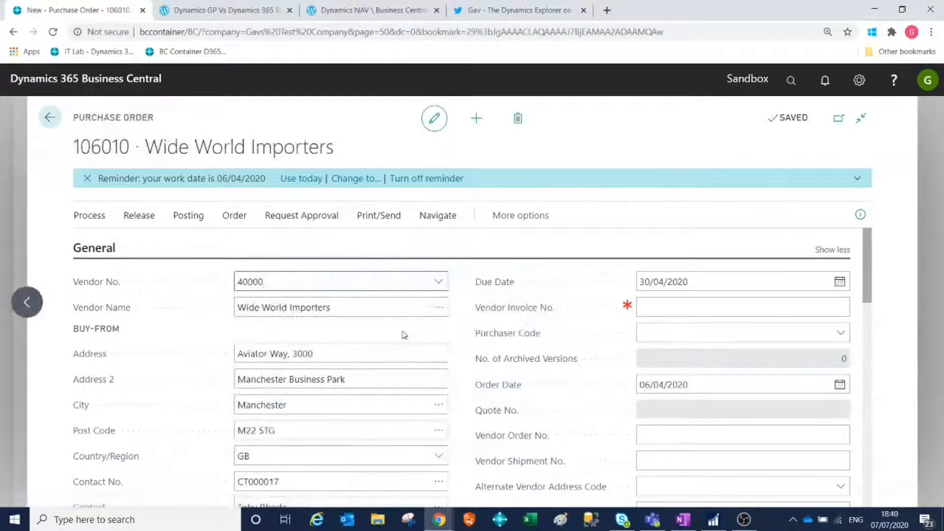
scroll(457, 341, "down", 4)
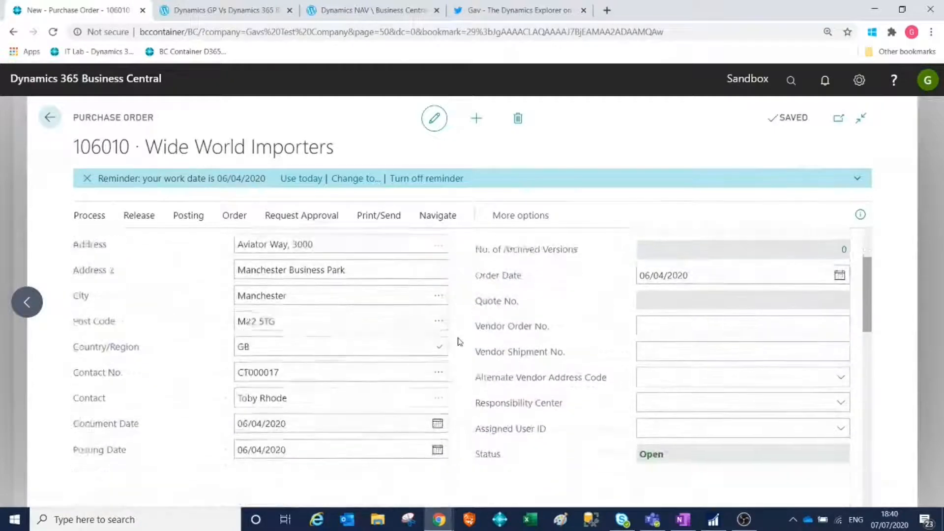
scroll(457, 341, "up", 3)
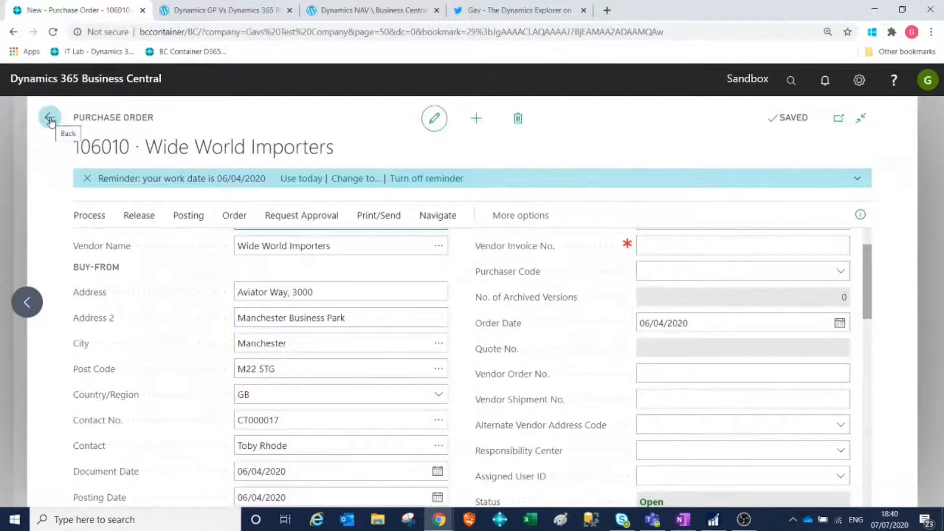
left_click(518, 118)
left_click(542, 329)
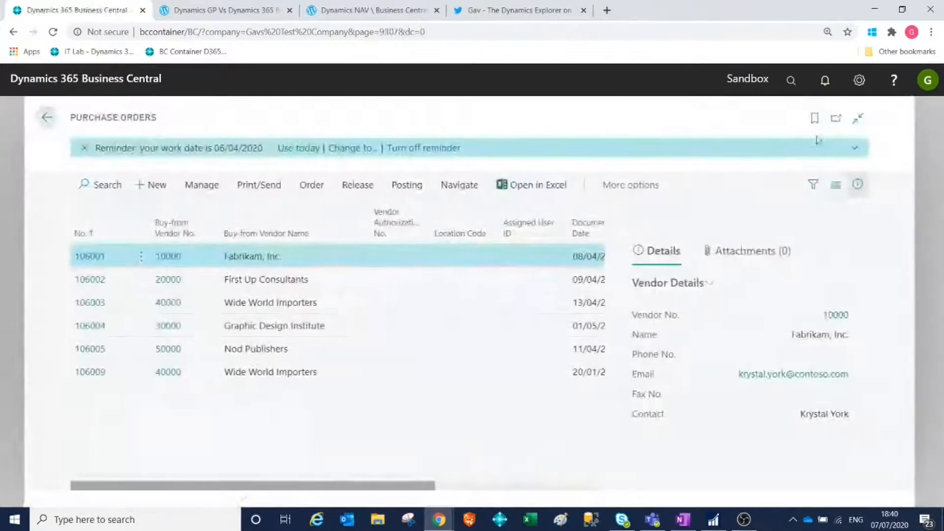
Set the Work Date to 01/01/2020 in the user's My Settings.
left_click(859, 80)
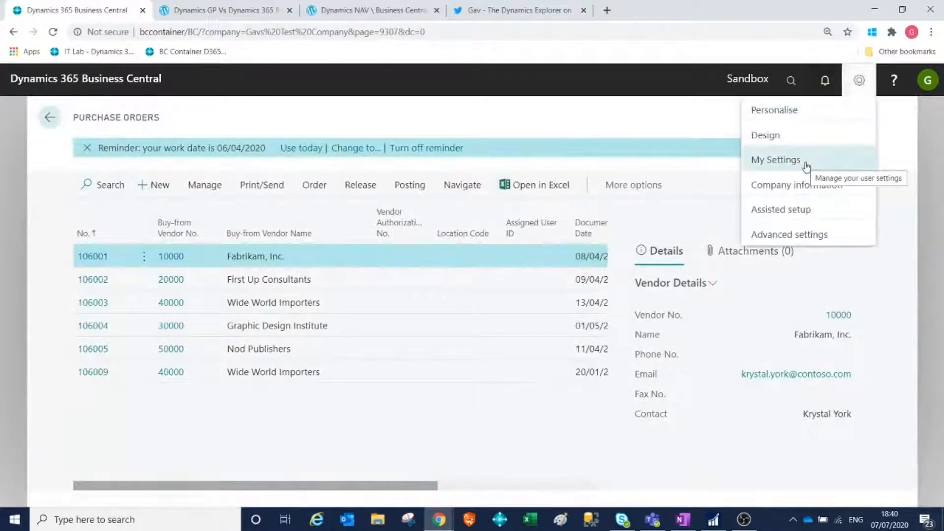
left_click(806, 166)
left_click_drag(509, 215, 414, 194)
left_click(459, 196)
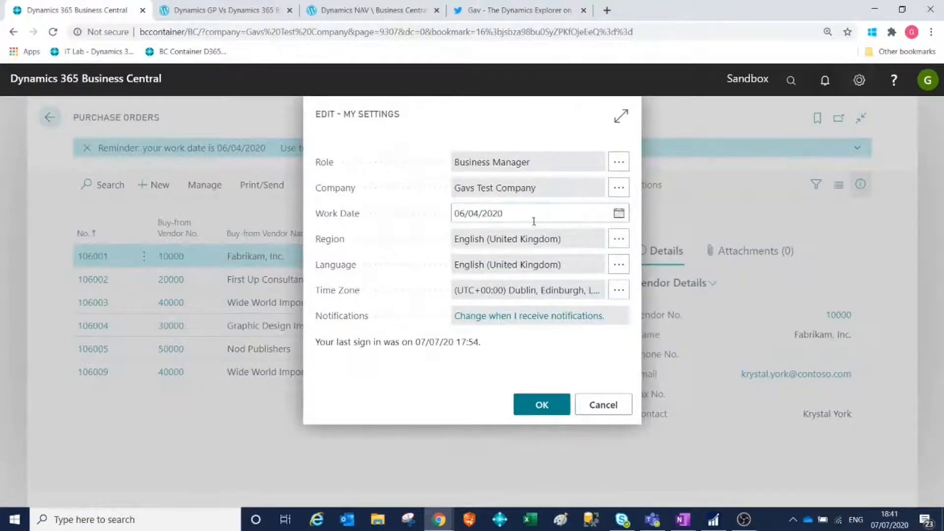
left_click_drag(534, 221, 444, 218)
type("0101")
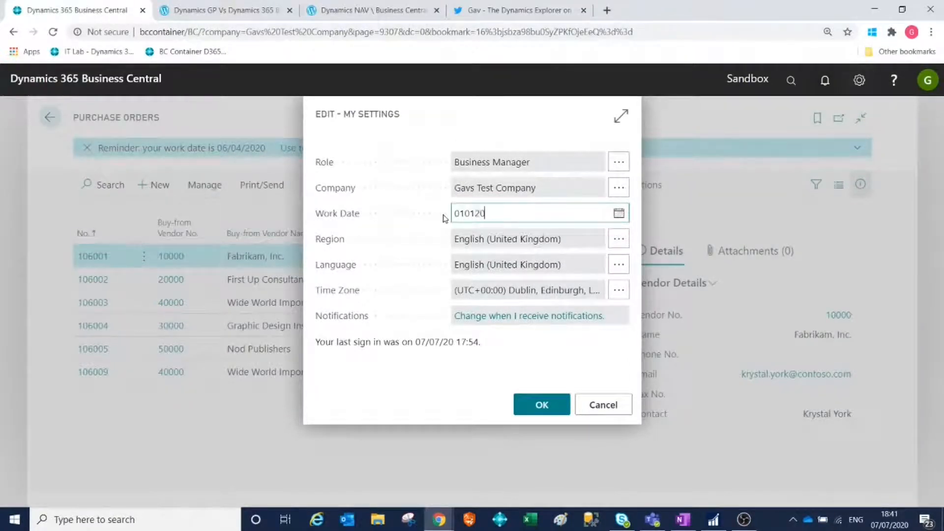
key("Tab")
left_click(540, 412)
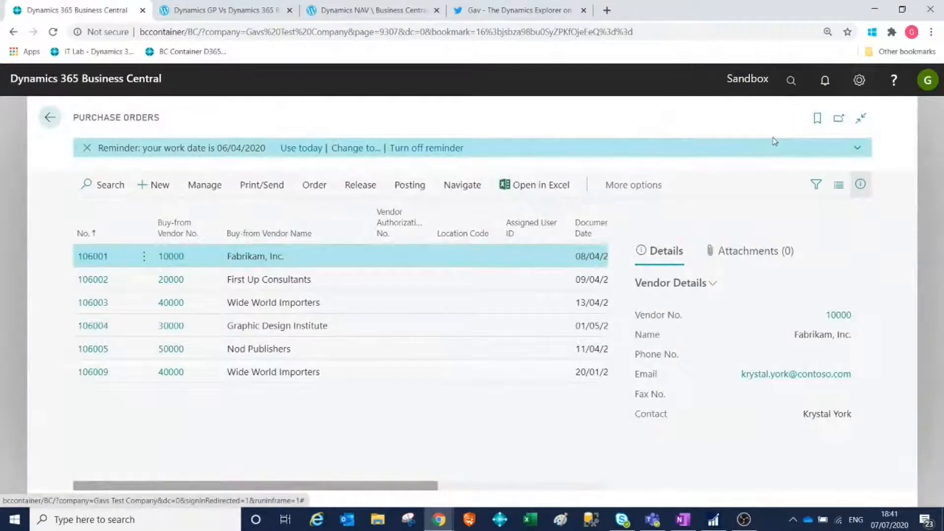
Reopen the Purchase Orders list through a search and create a new purchase order for vendor Wide World Importers.
left_click(789, 80)
type("pu")
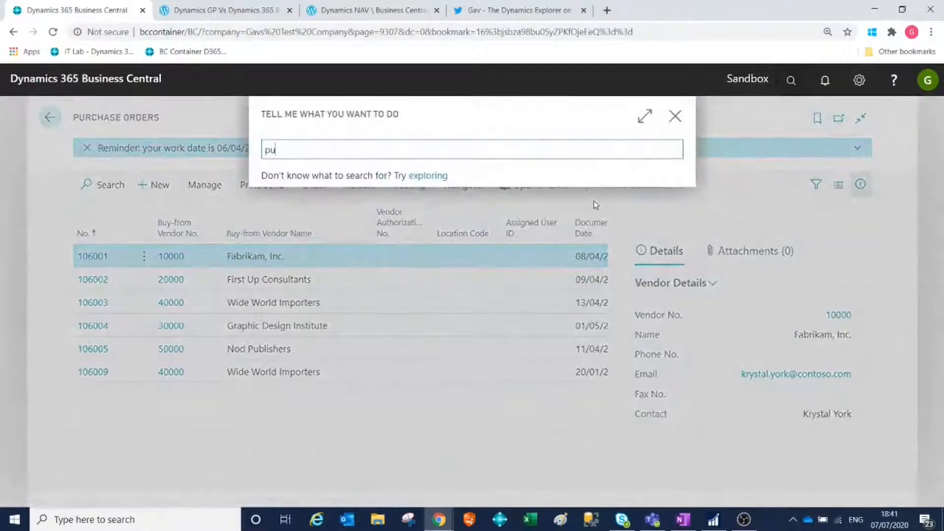
type("r order")
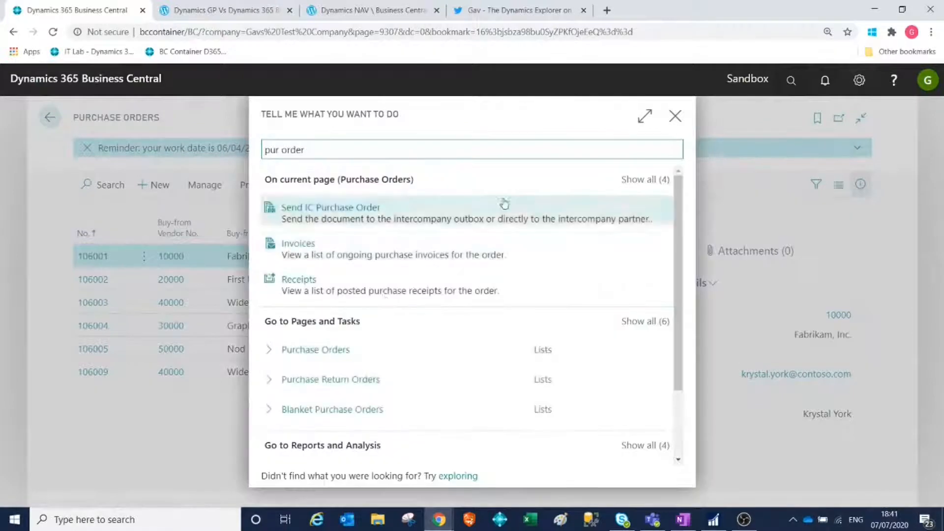
left_click(345, 357)
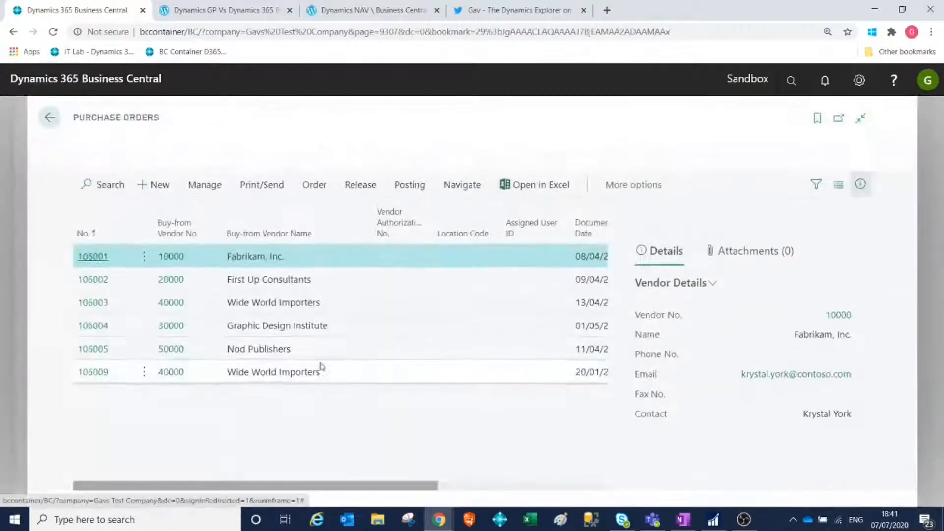
key("alt+n")
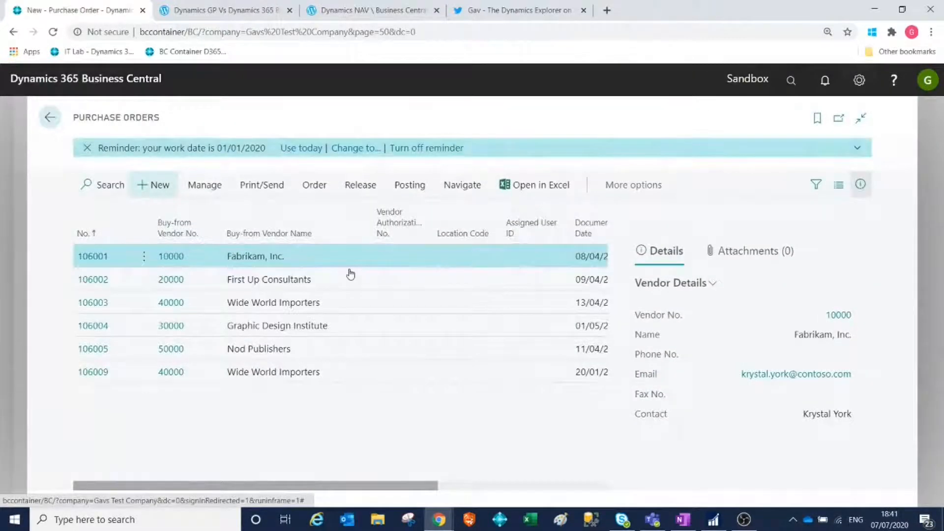
type("40")
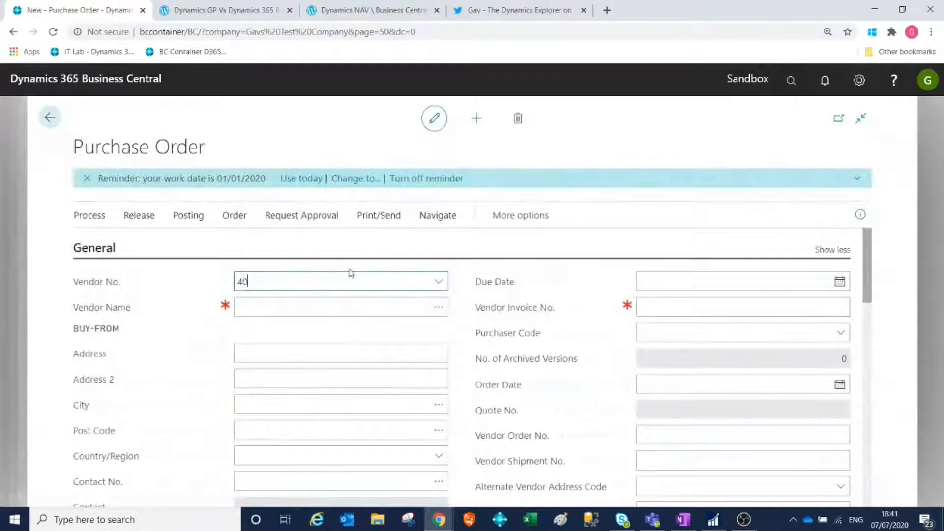
type("00")
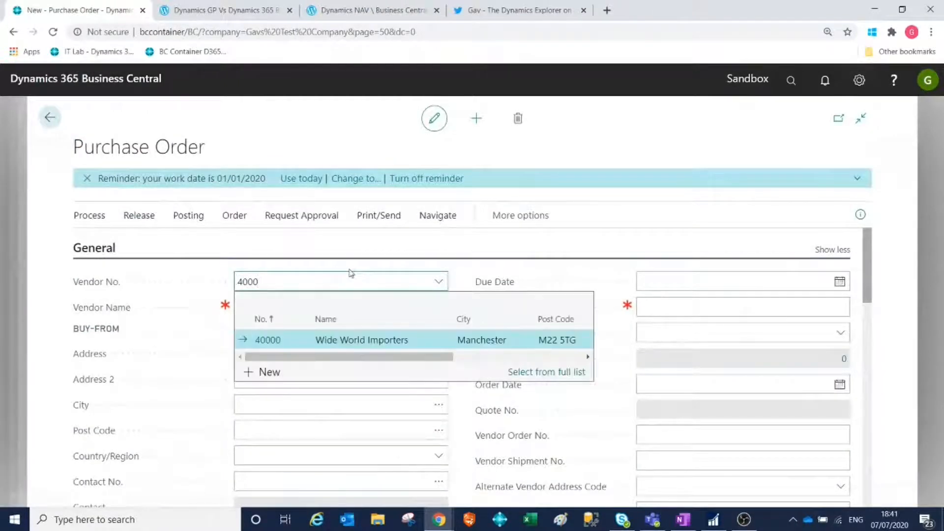
left_click(288, 340)
key("Tab")
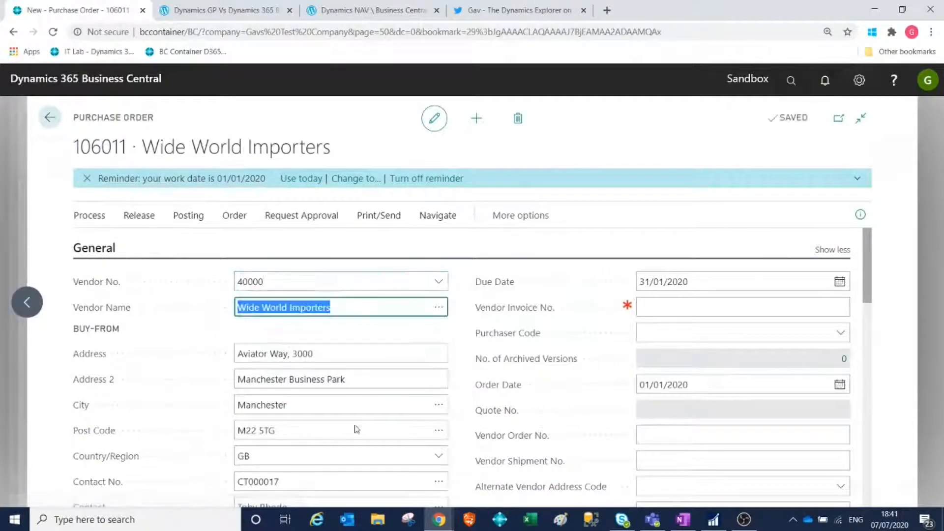
Add an order line for item 1002 with location MAIN, quantity 1 and direct unit cost 10.00.
scroll(355, 425, "down", 4)
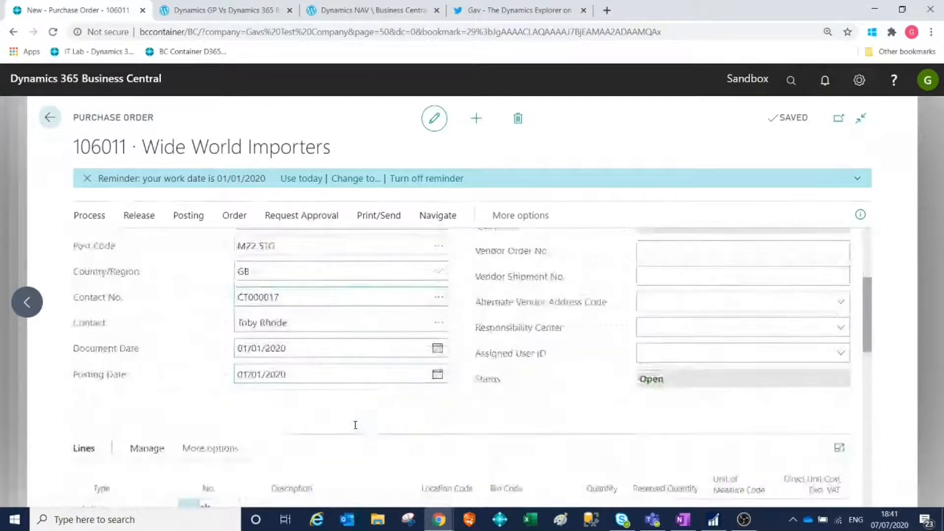
scroll(354, 426, "down", 3)
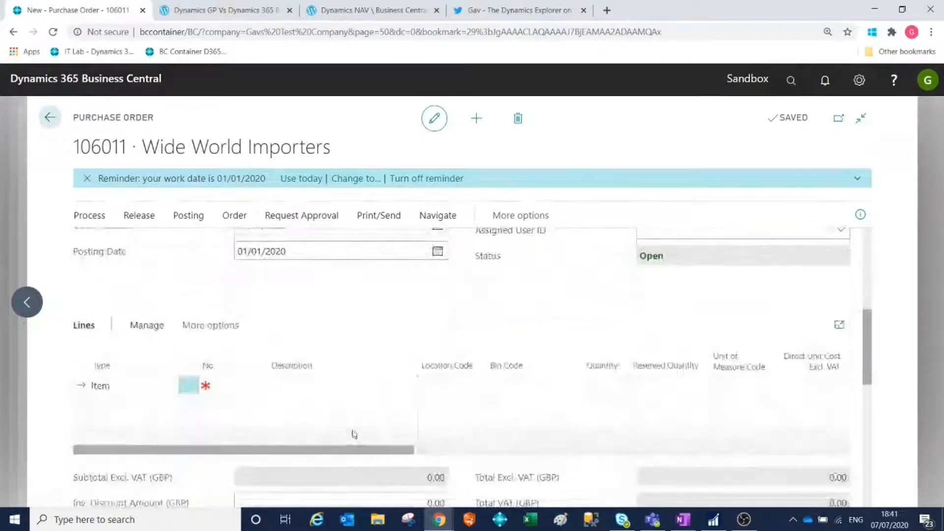
left_click(241, 387)
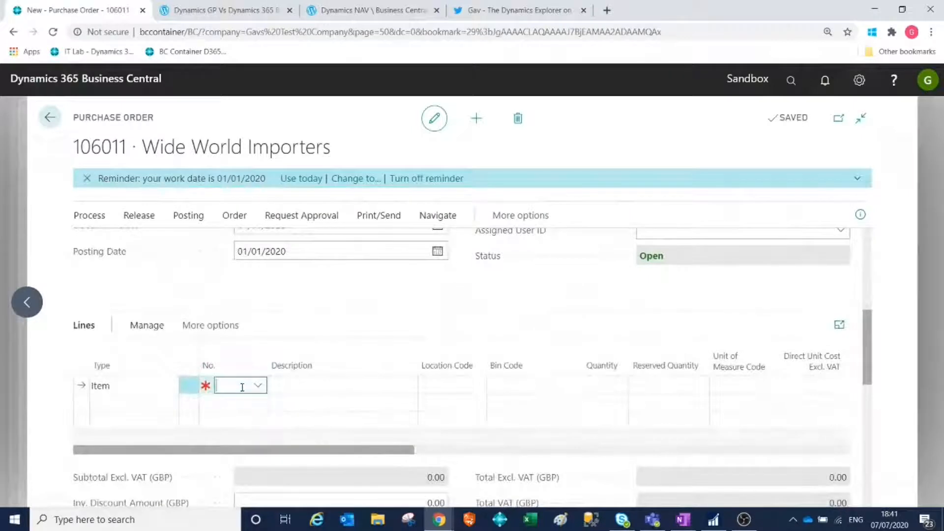
type("1")
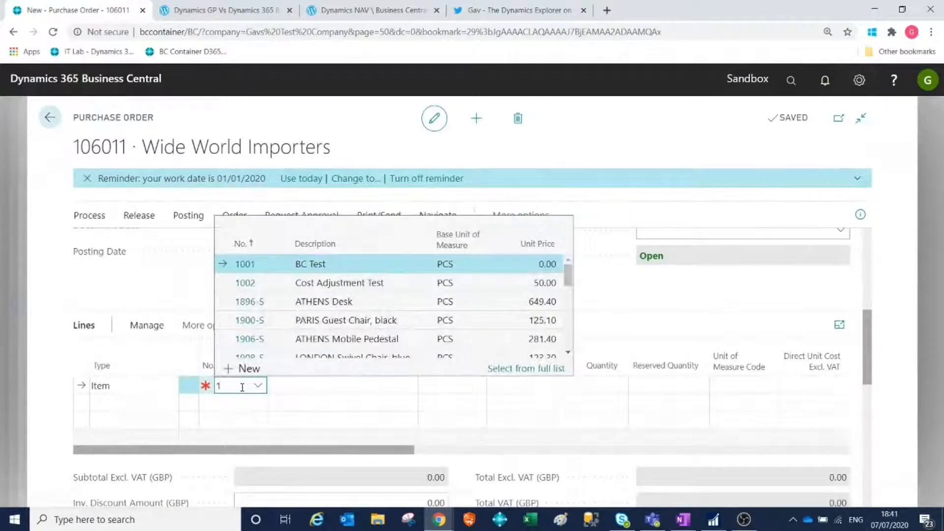
type("002")
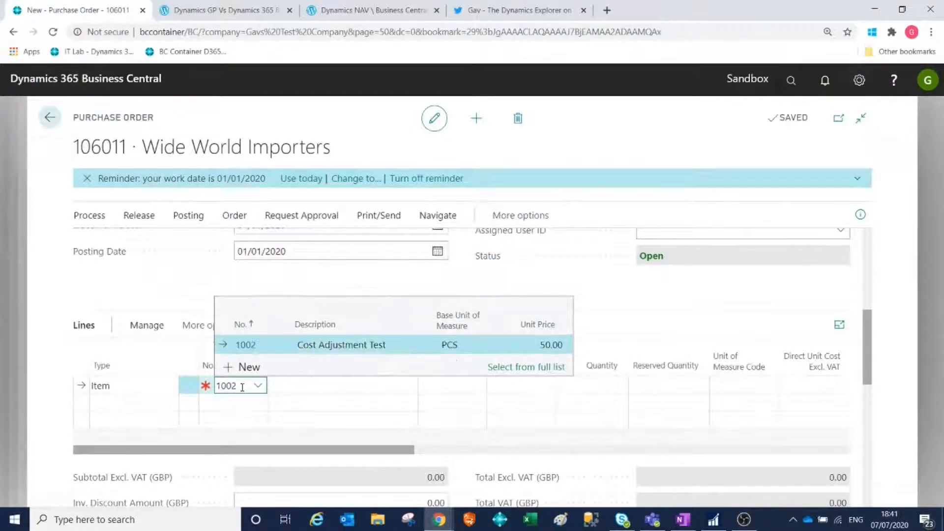
key("Tab")
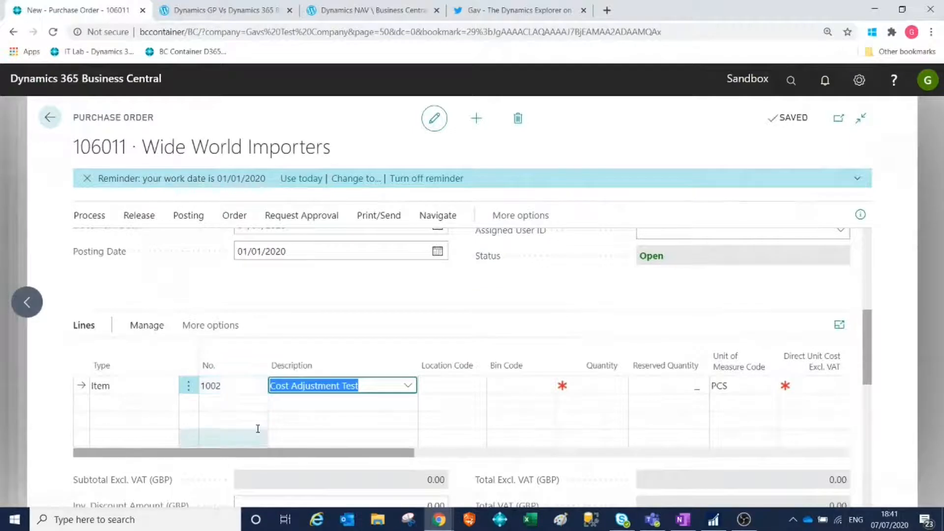
key("Tab")
type("main")
key("Tab")
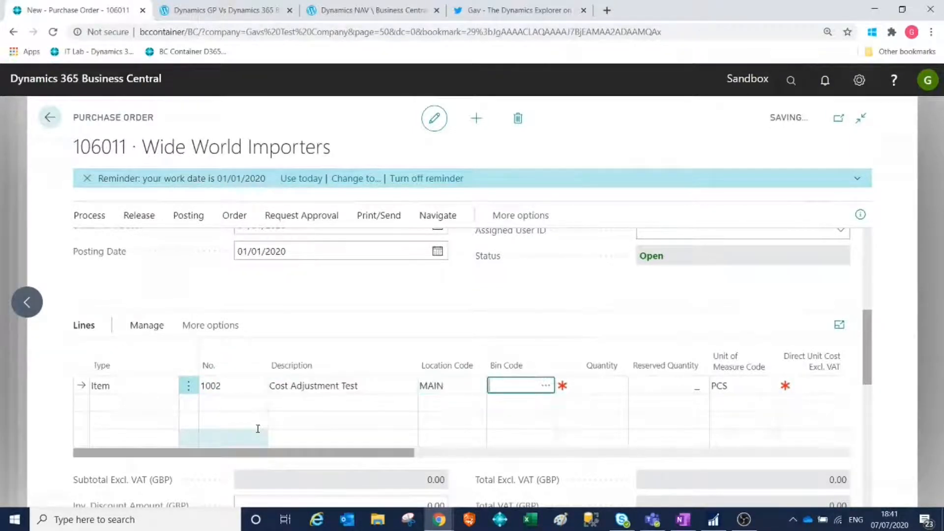
key("Tab")
key("Tab")
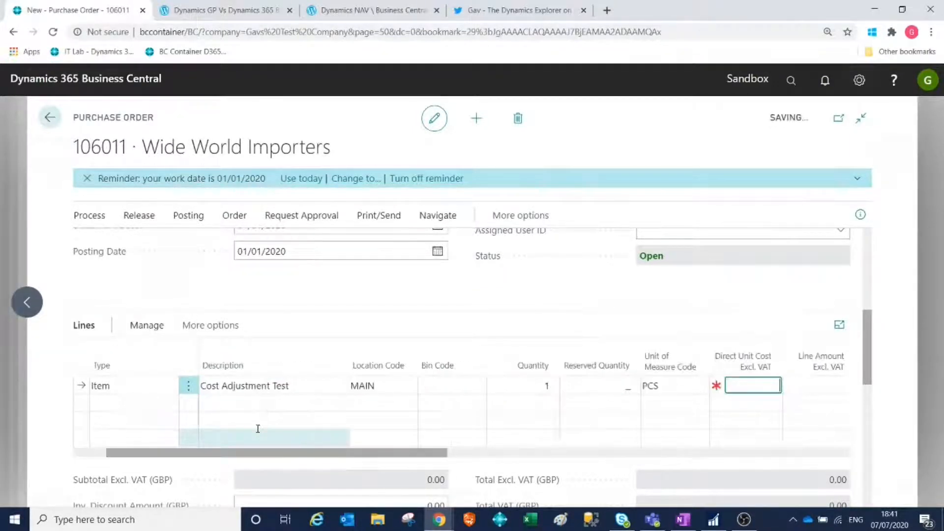
key("Tab")
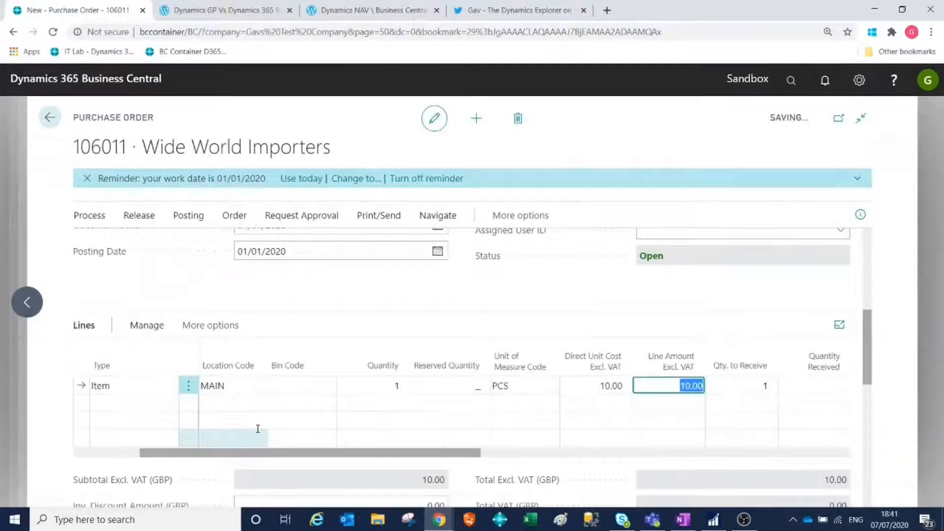
Release the purchase order and post it with the Receive option only.
left_click(138, 216)
left_click(105, 245)
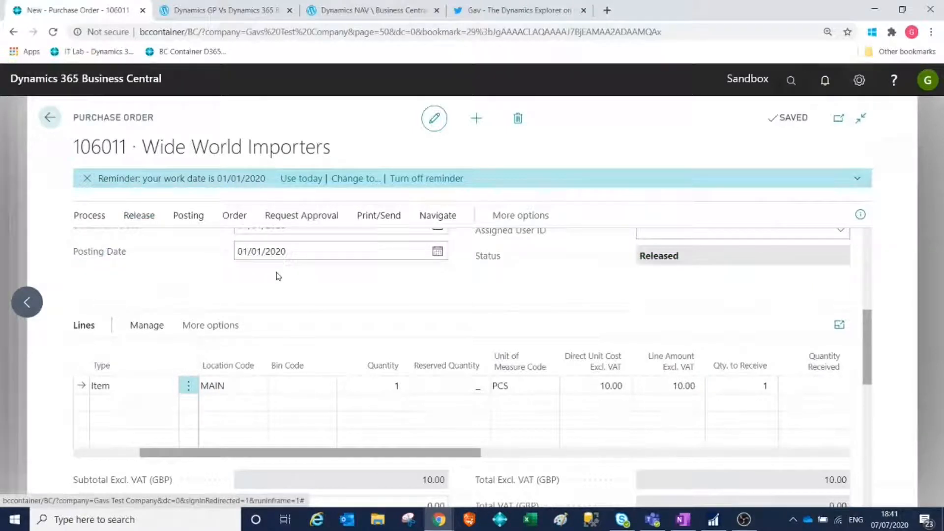
left_click(179, 223)
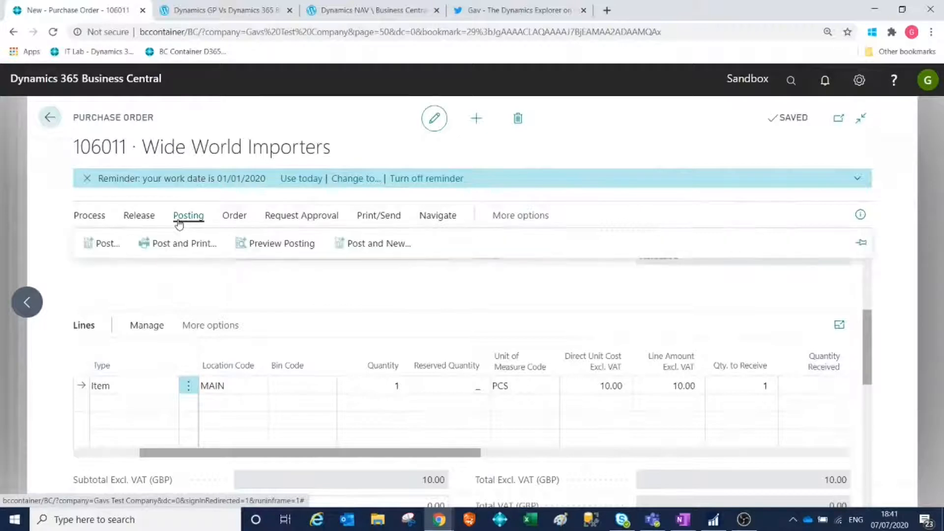
left_click(113, 248)
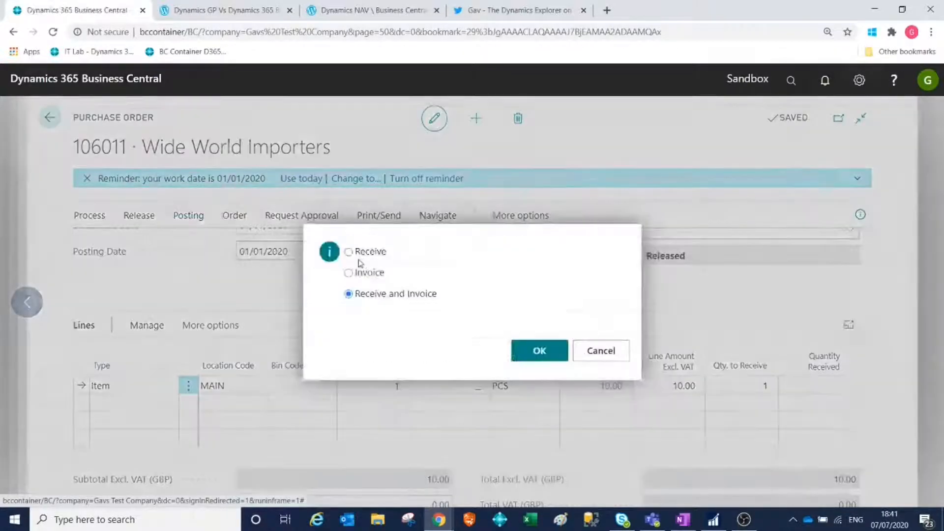
left_click(363, 253)
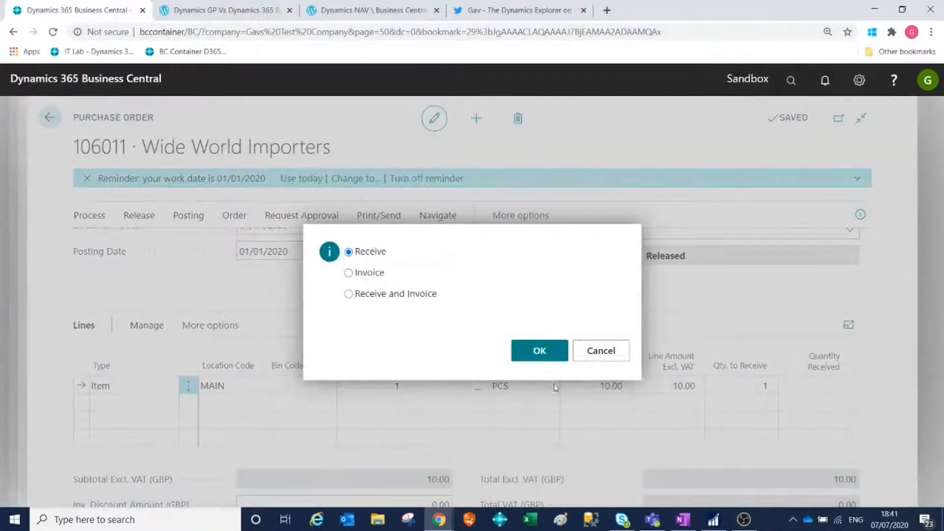
left_click(552, 353)
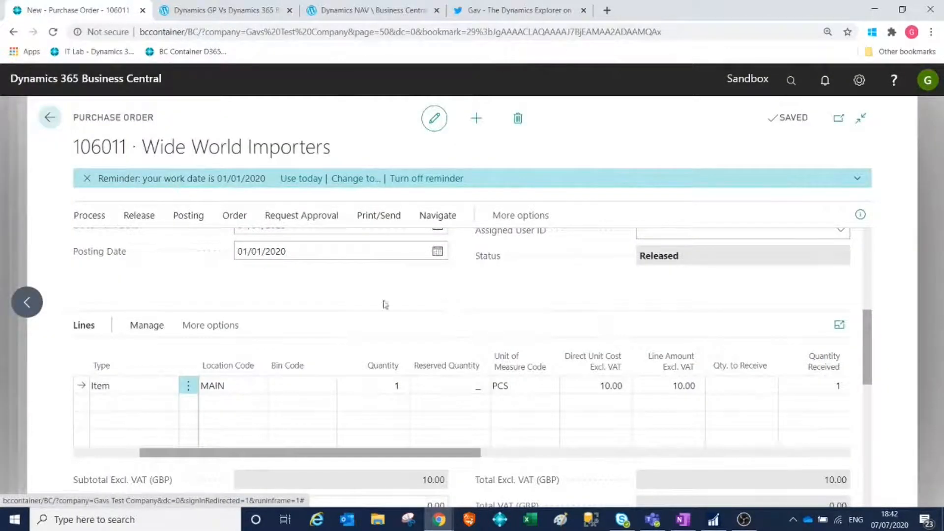
Leave the purchase order, find and open the Sales Orders list, and create a new sales order for customer 10000, Adatum Corporation.
left_click(48, 118)
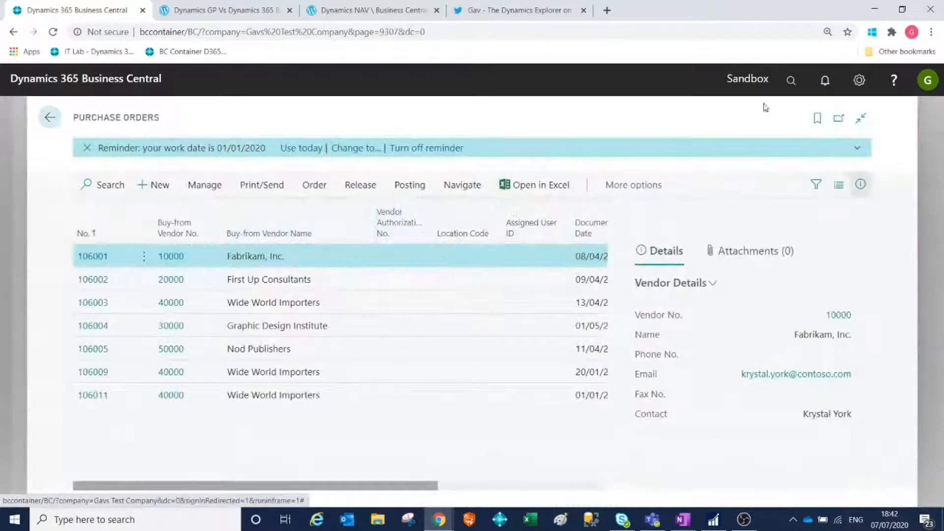
left_click(786, 81)
type("sale")
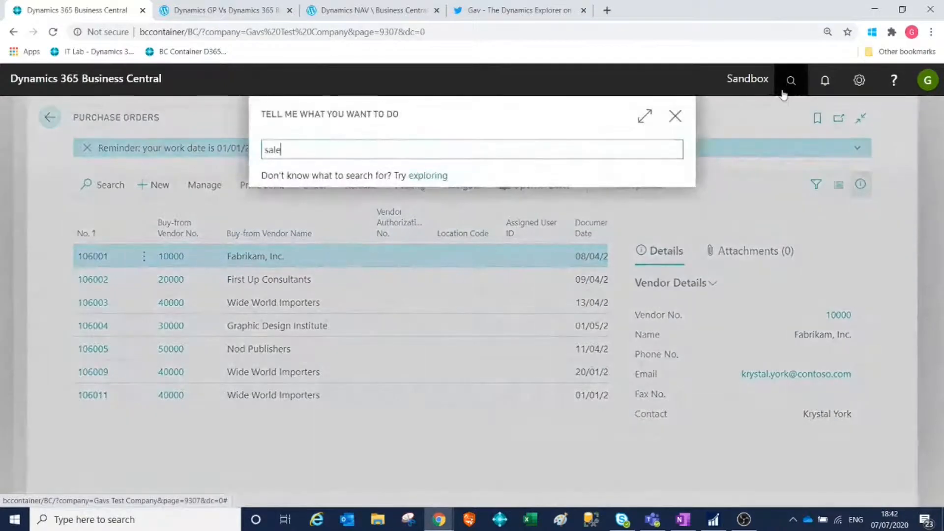
type("s or")
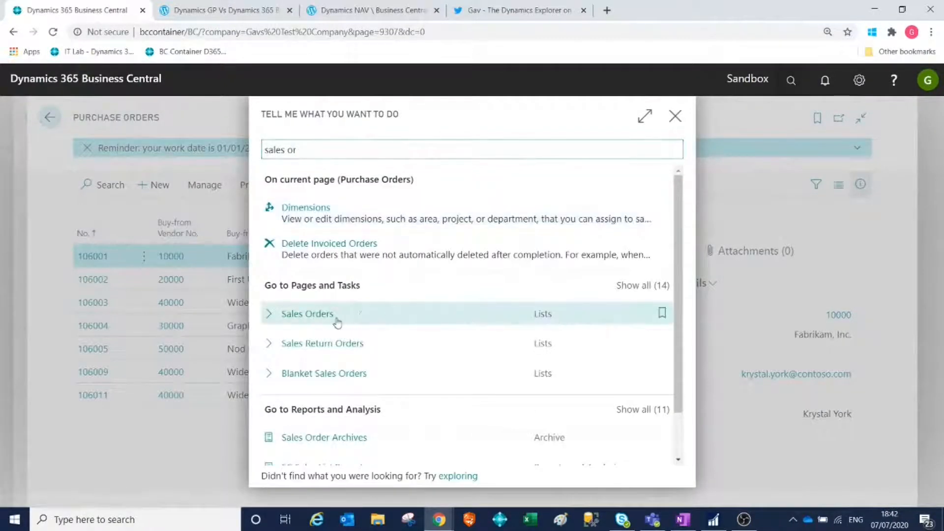
left_click(337, 322)
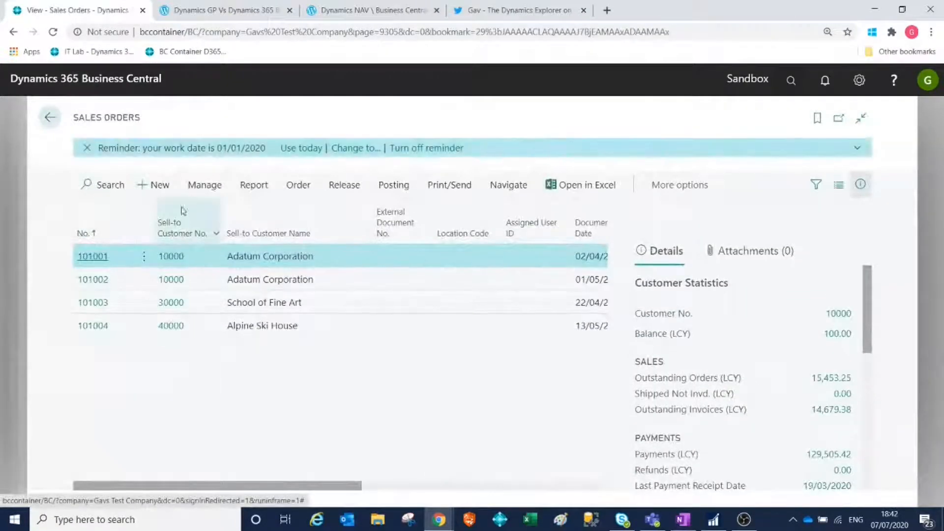
left_click(165, 190)
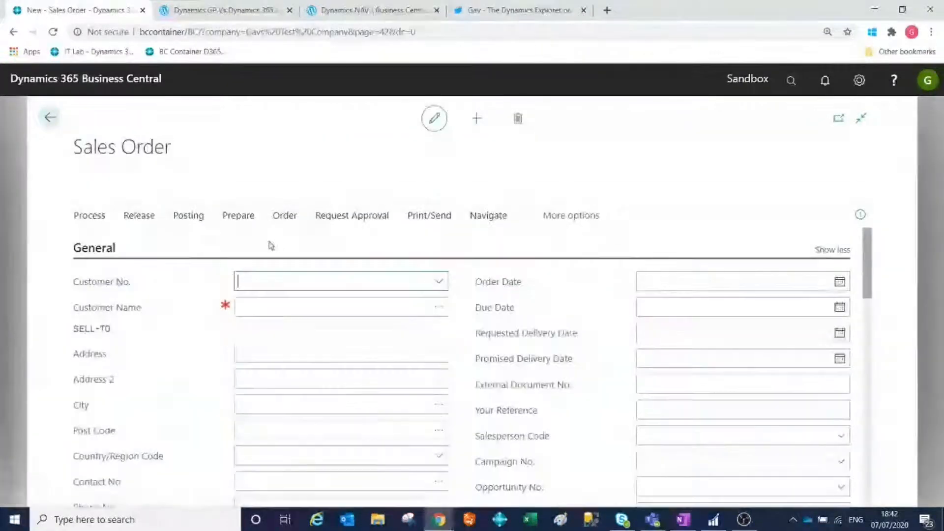
left_click(438, 282)
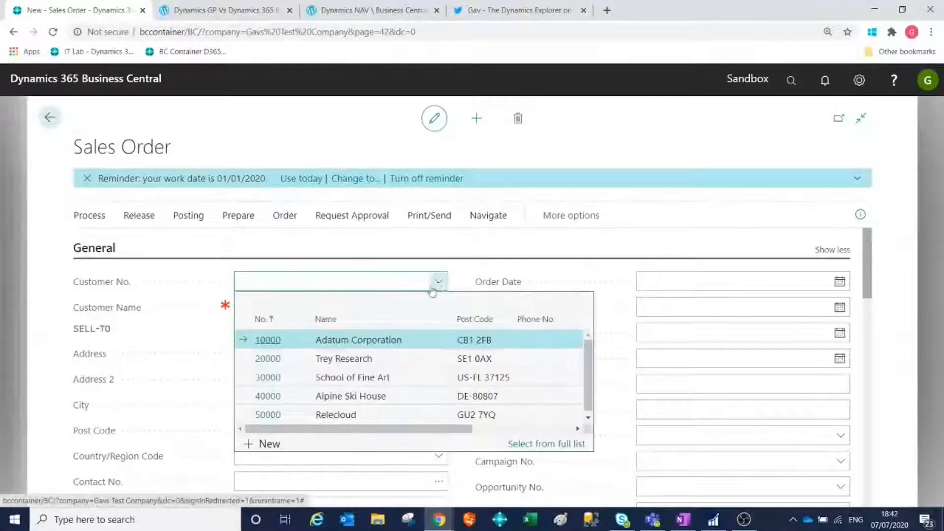
left_click(270, 340)
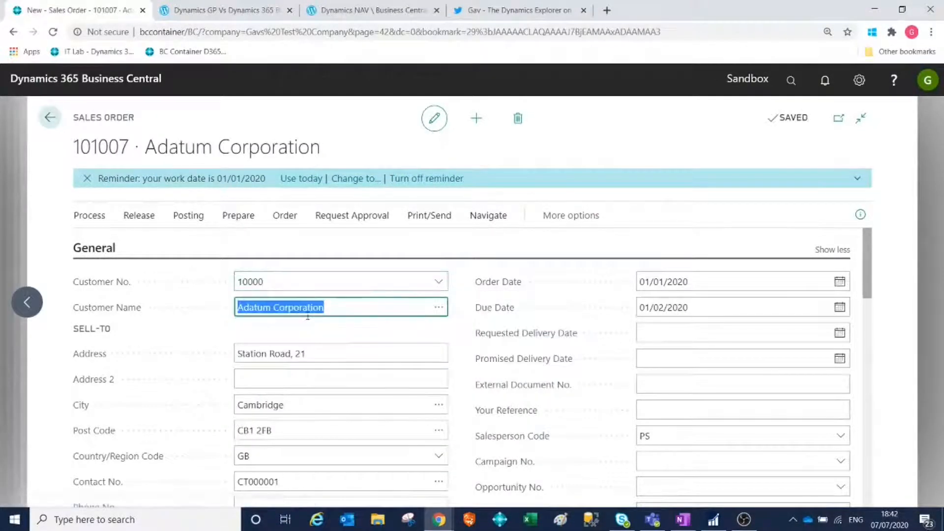
Add a sales order line for item 1002 with location MAIN and quantity 1, keeping the default unit price.
left_click(371, 354)
scroll(371, 354, "down", 3)
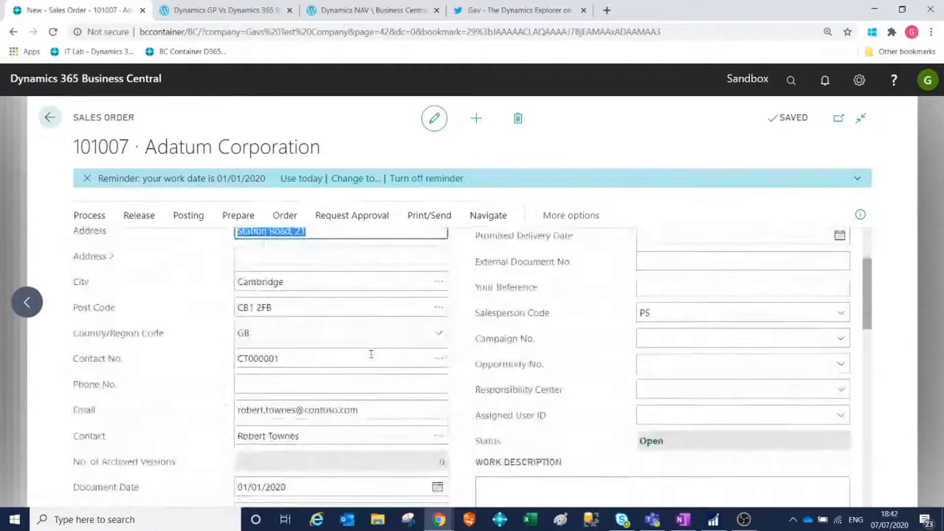
scroll(371, 354, "down", 3)
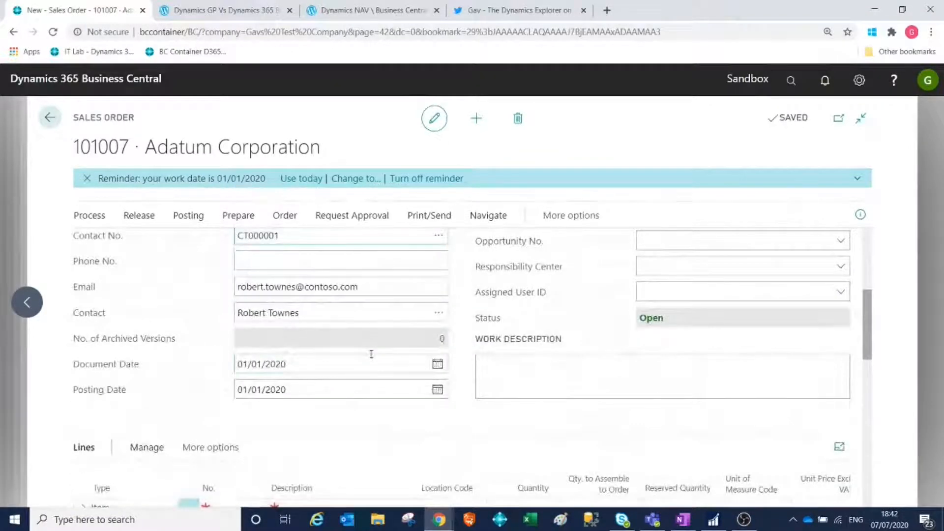
scroll(371, 354, "down", 2)
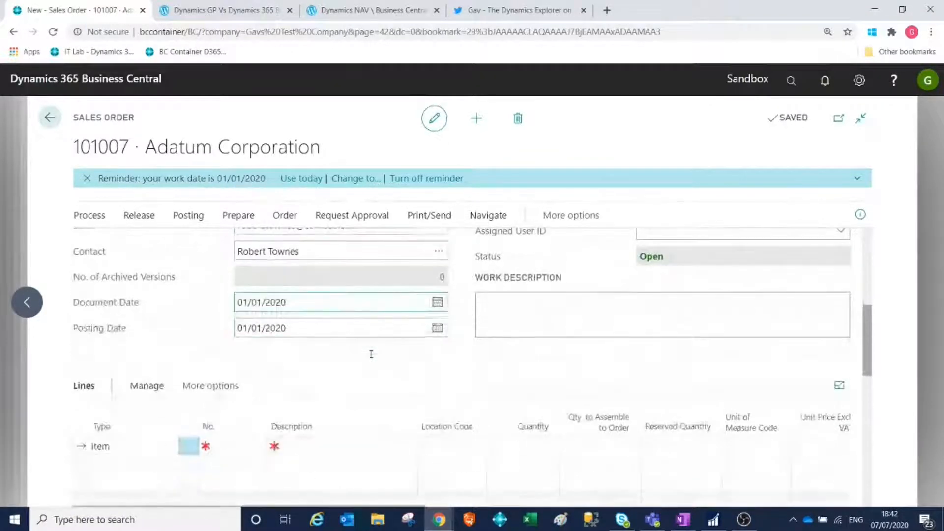
left_click(232, 441)
type("1002")
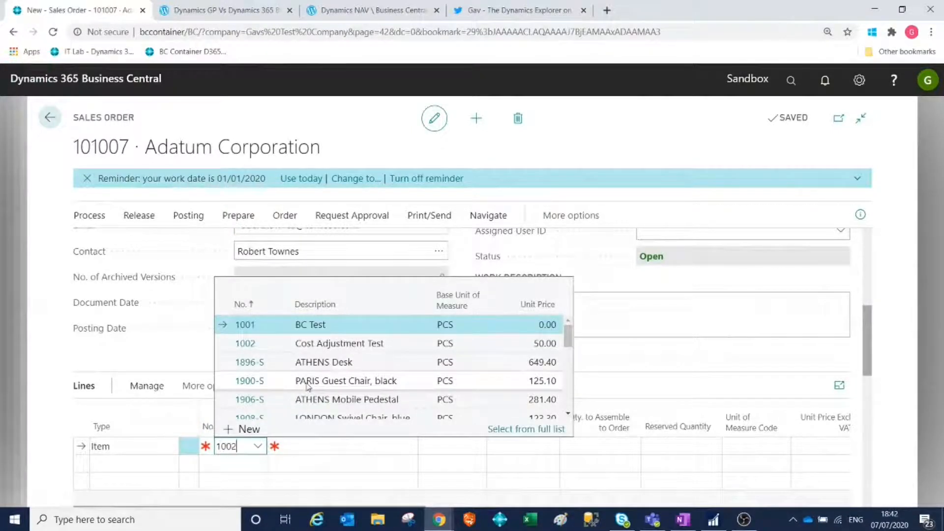
key("Tab")
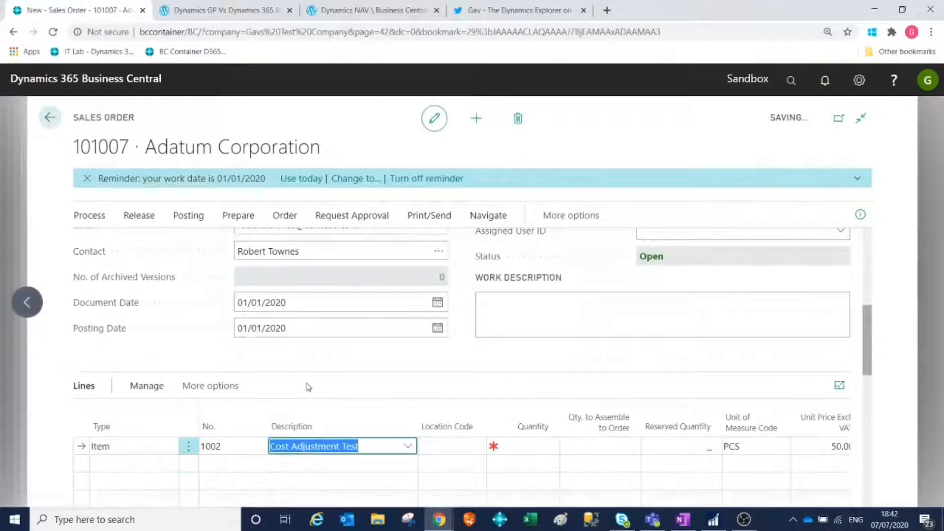
key("Tab")
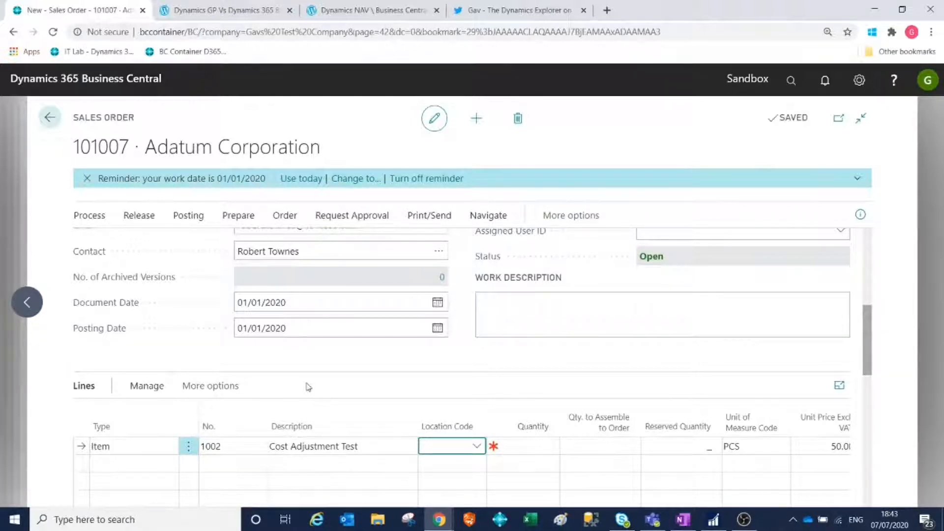
type("main")
key("Tab")
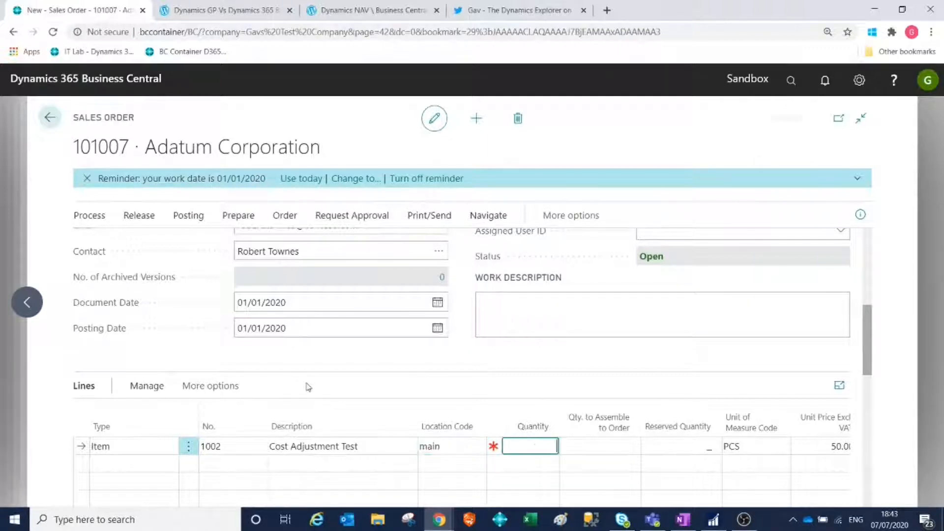
type("1")
key("Tab")
key("Tab")
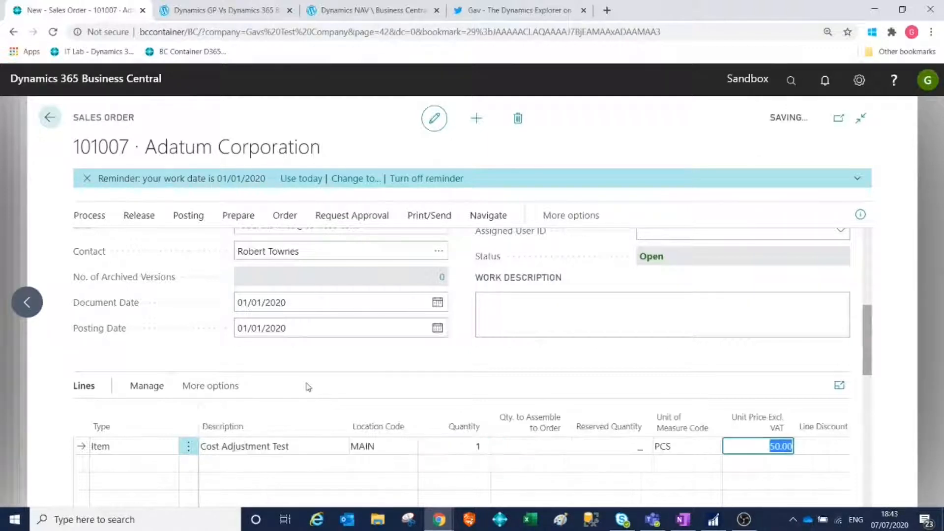
key("Tab")
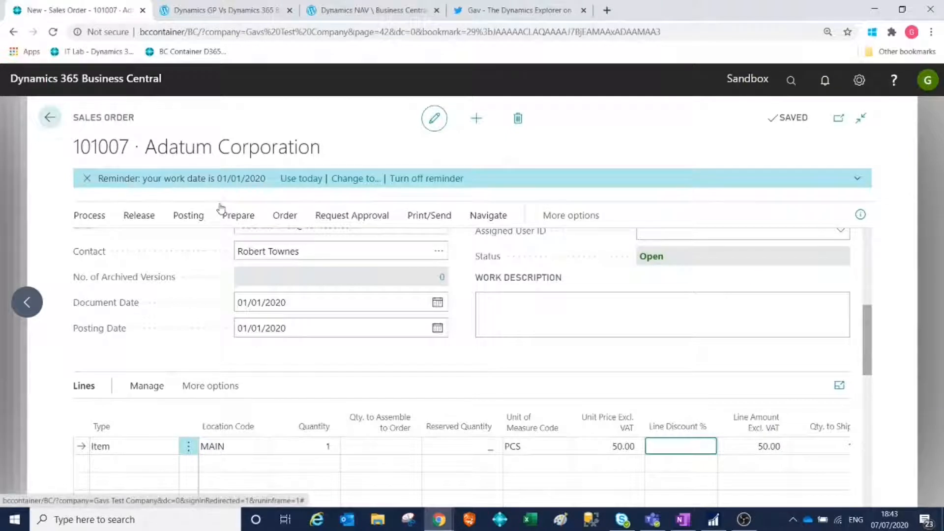
Post the sales order with Ship and Invoice and decline to open the posted invoice.
left_click(186, 217)
left_click(99, 243)
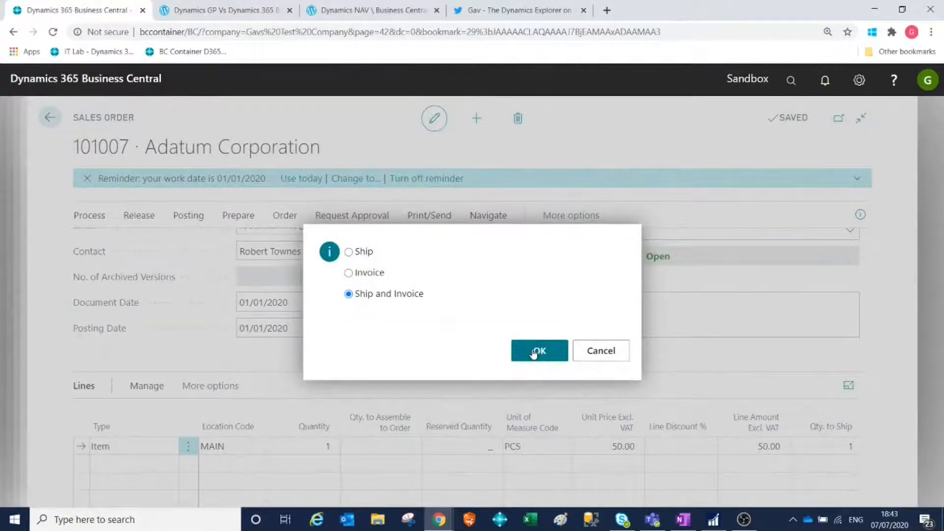
left_click(534, 352)
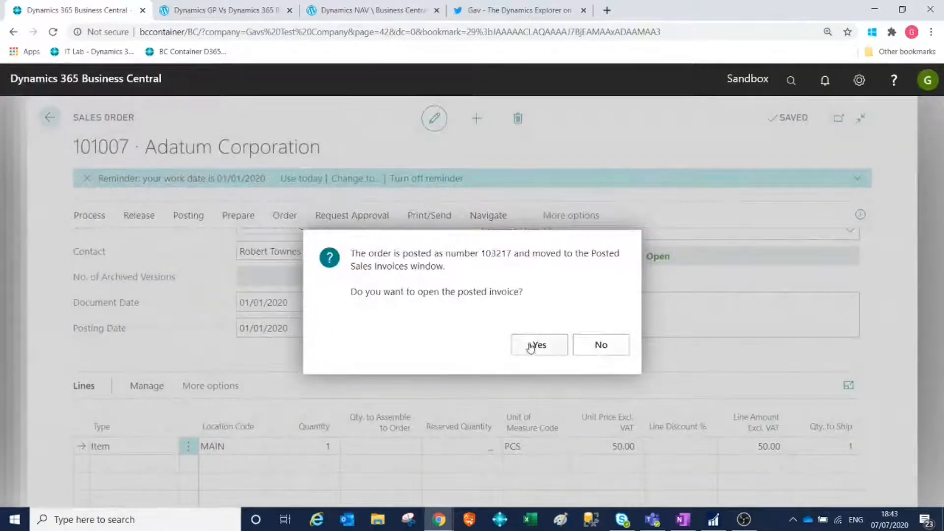
left_click(587, 344)
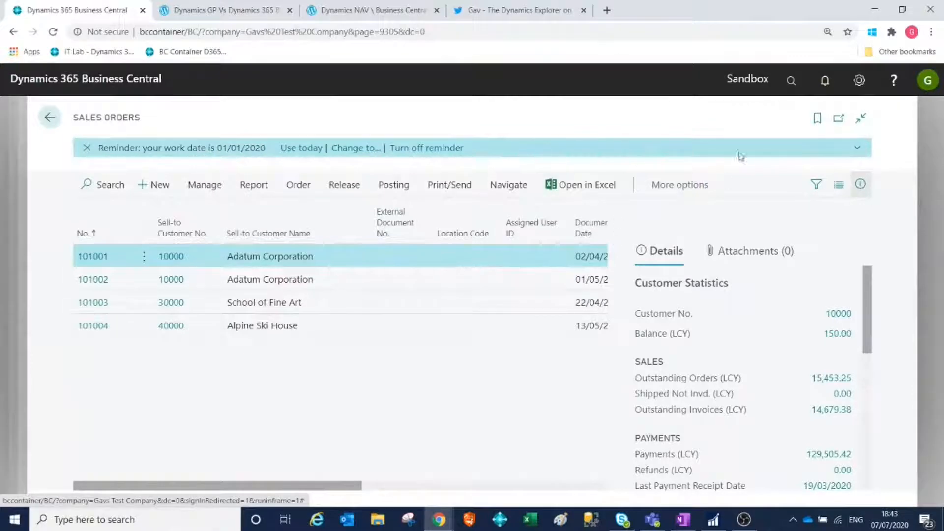
Find and open General Ledger Setup and set Allow Posting To to 28/02/2020.
left_click(791, 80)
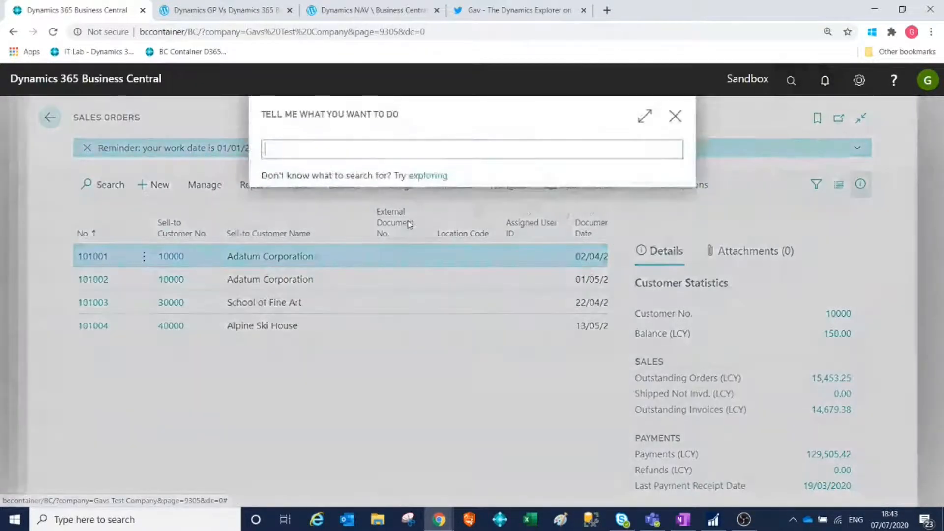
type("gen led")
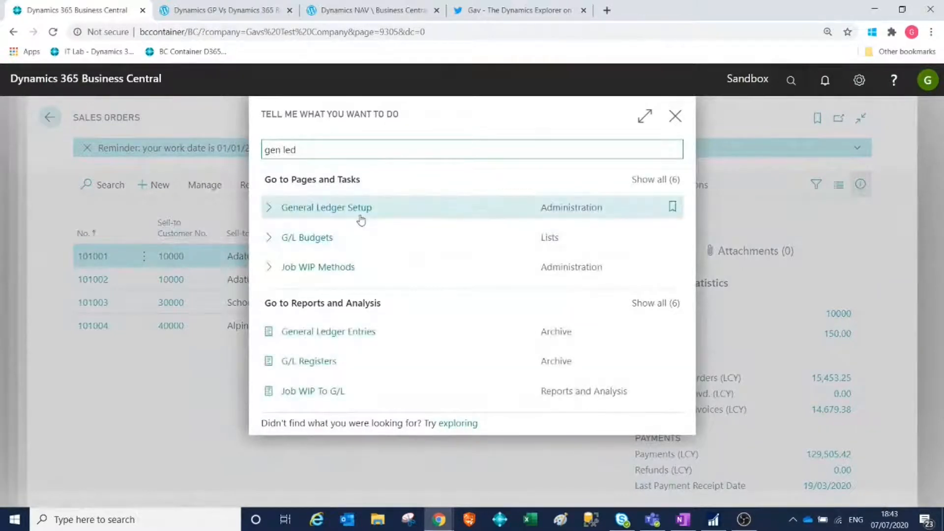
left_click(361, 212)
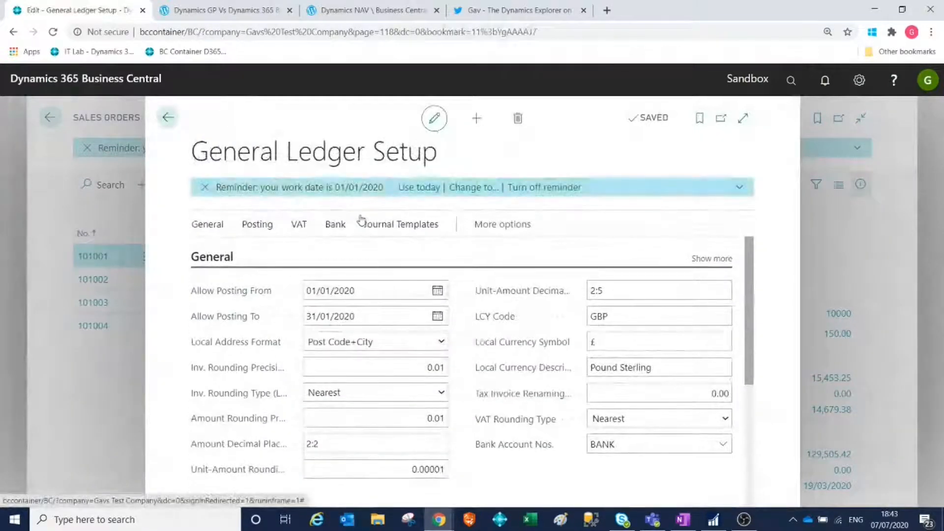
left_click(353, 316)
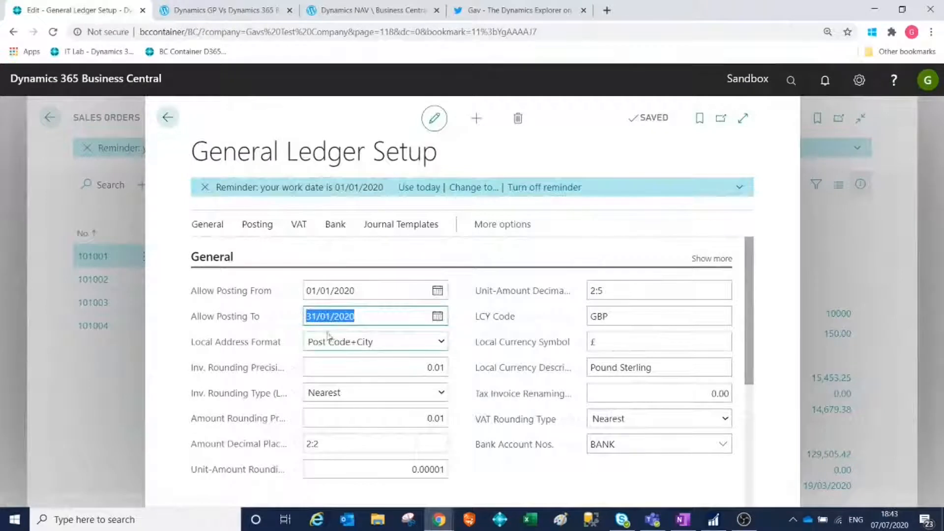
type("2802")
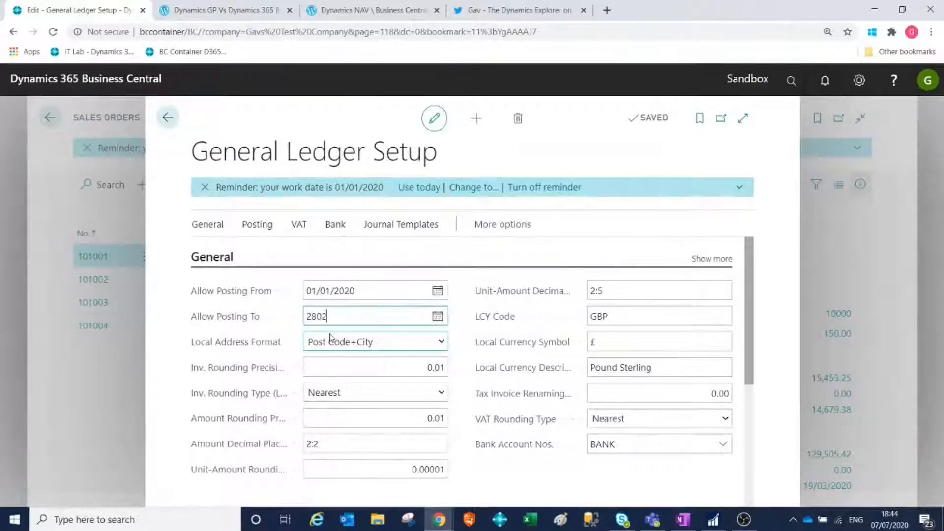
key("Tab")
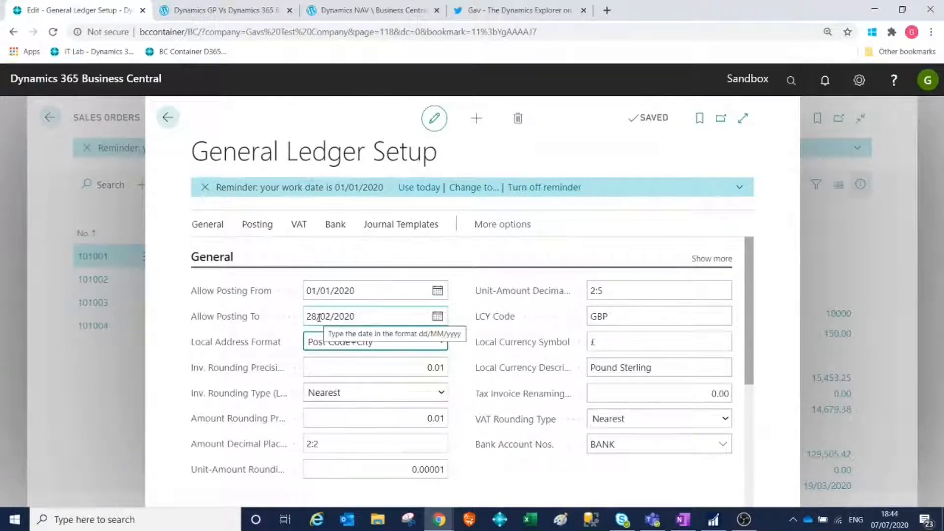
Find and open User Setup, set the user's Allow Posting From to 01/02/2020 and Allow Posting To to 28/02/2020, and return to the sales orders.
left_click(790, 80)
type("user set")
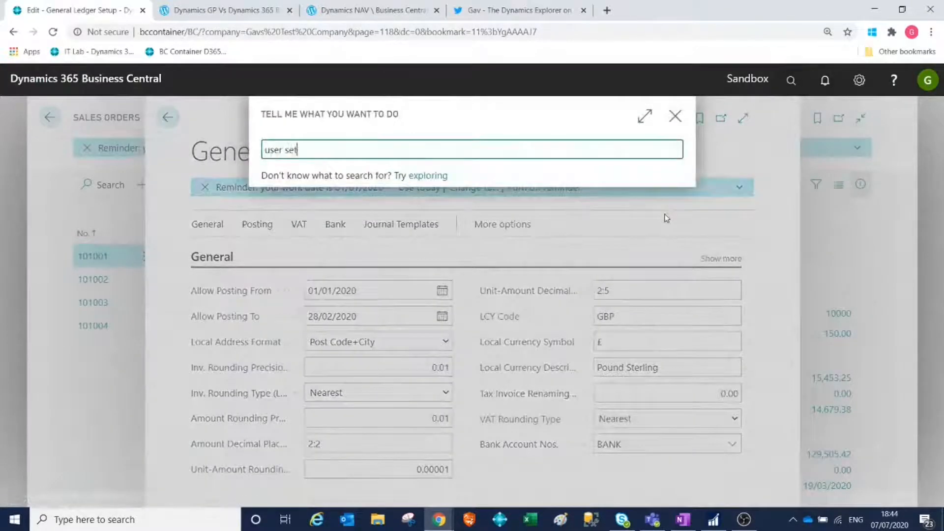
left_click(320, 276)
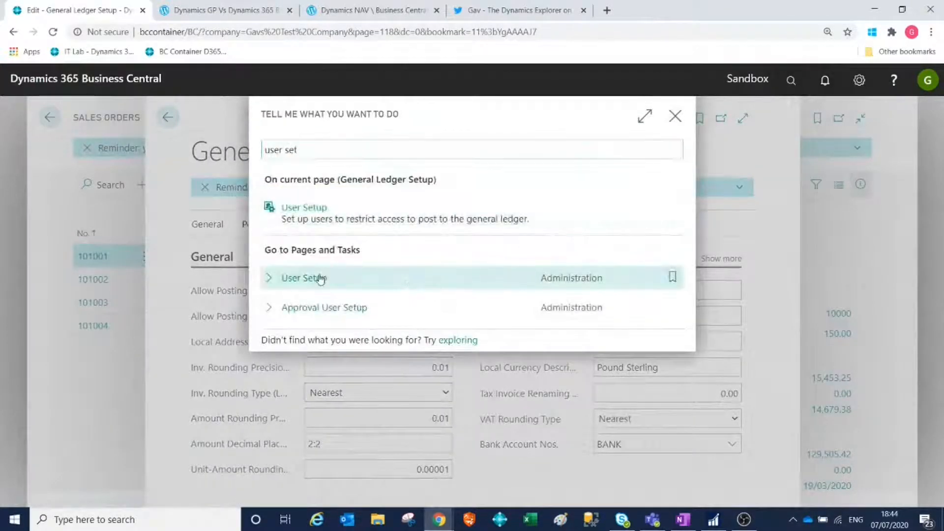
left_click(321, 253)
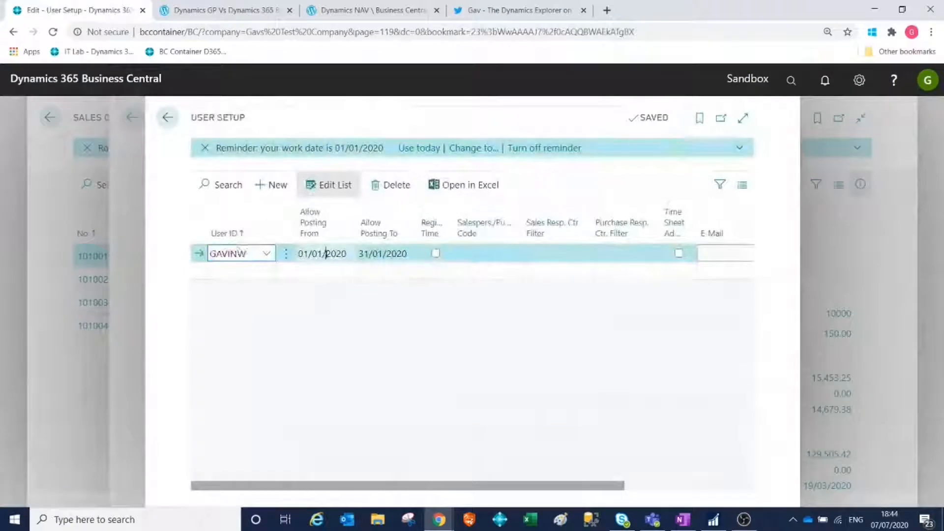
type("010220")
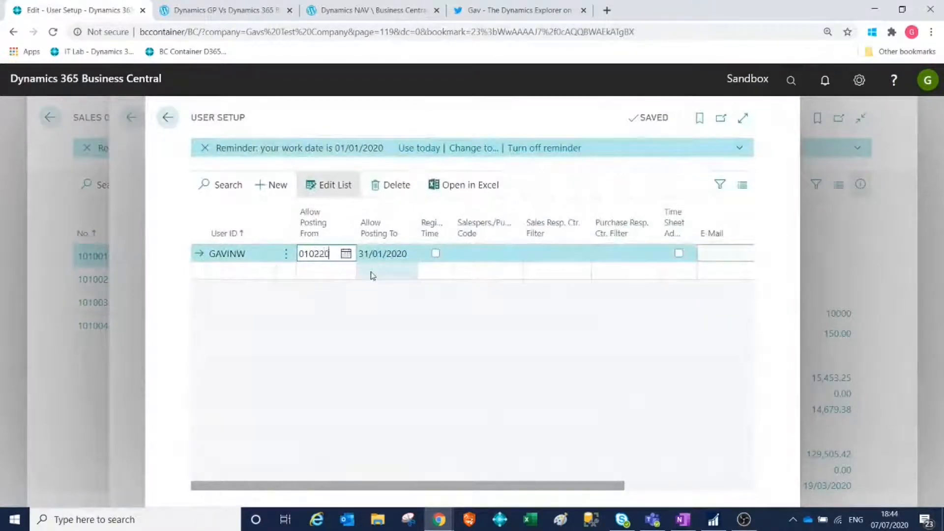
key("Tab")
type("290220")
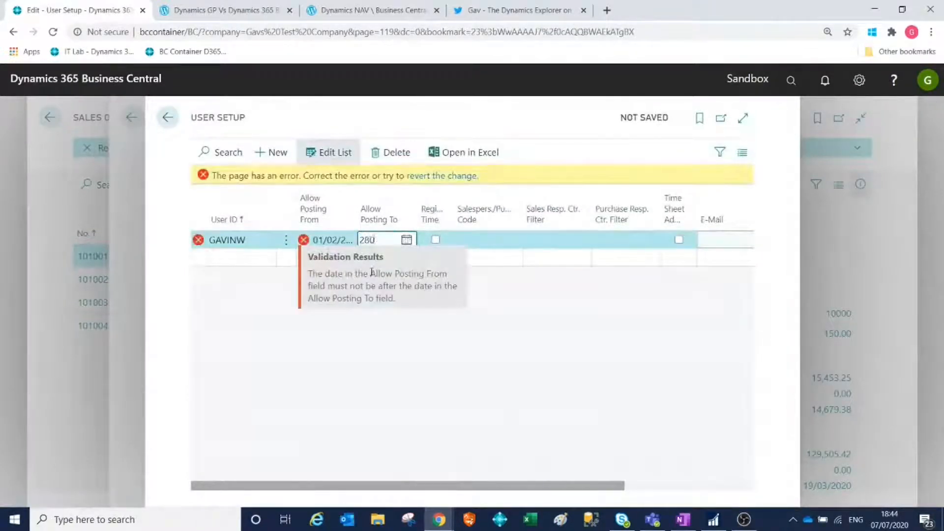
key("Tab")
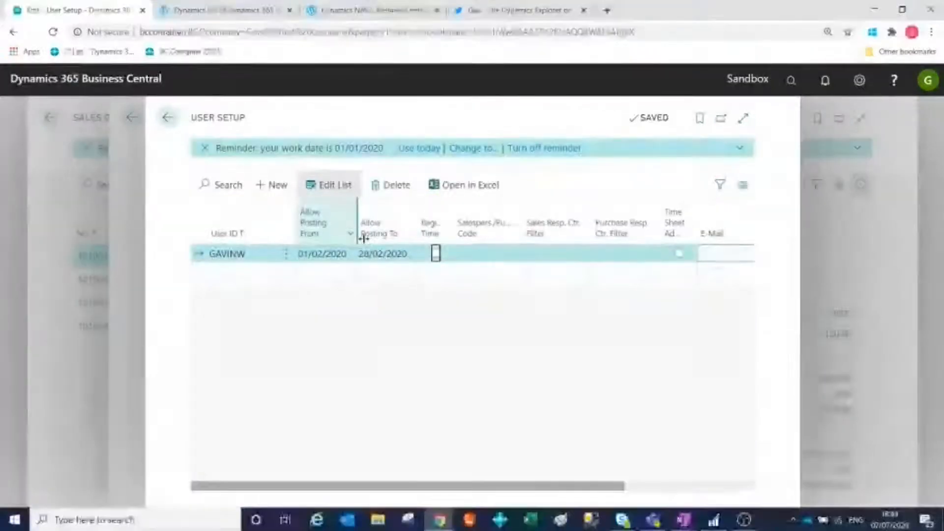
left_click(167, 119)
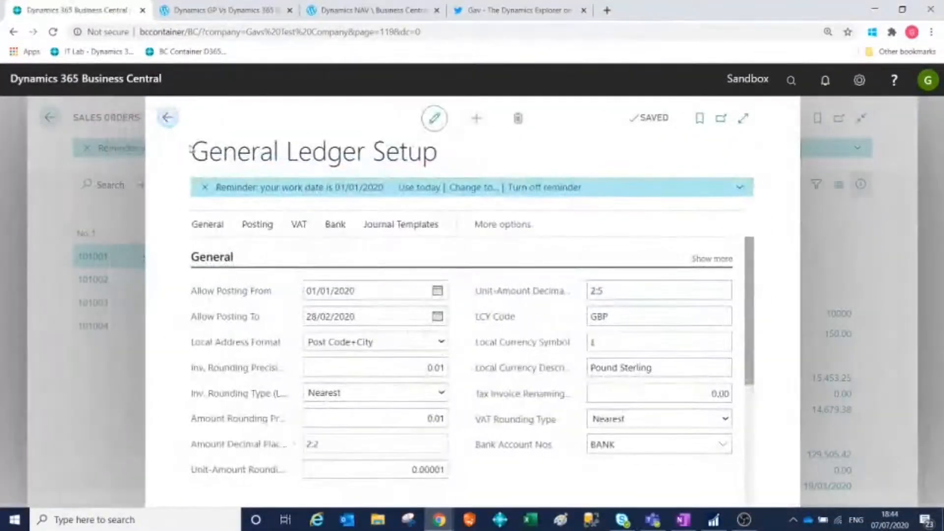
left_click(177, 122)
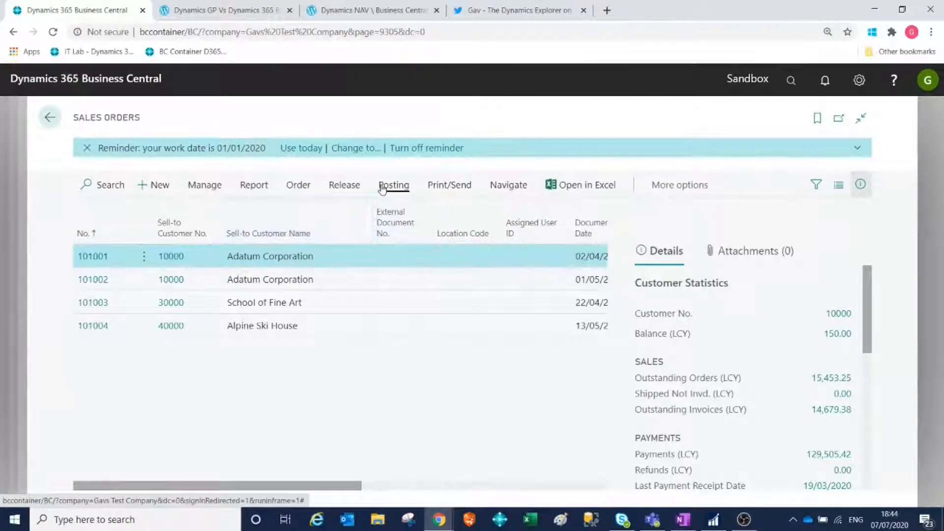
Find the Purchase Orders list and open the Wide World Importers order dated 01/01/2020.
left_click(790, 80)
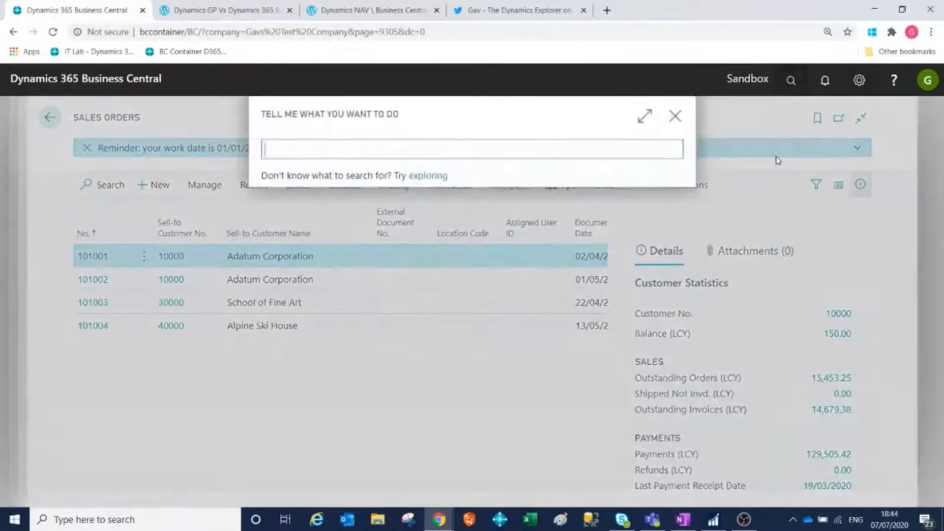
type("pur ")
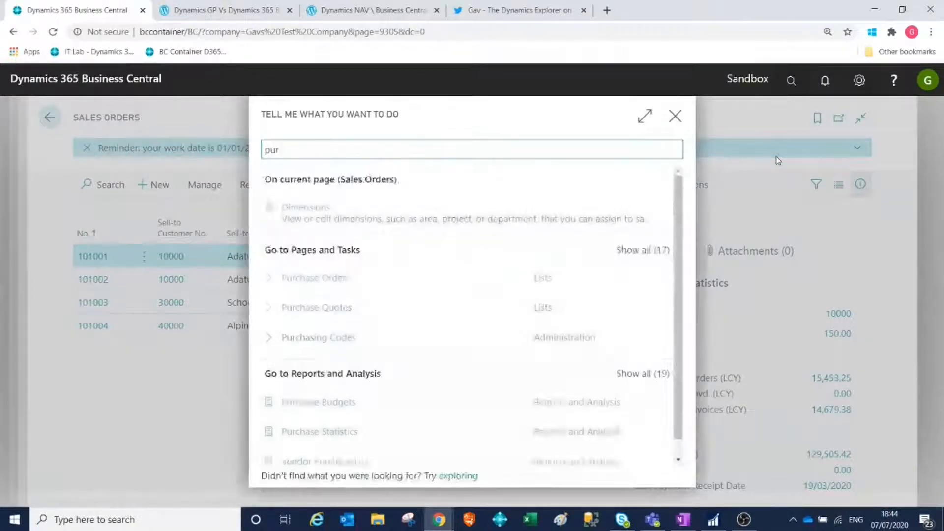
type("inv")
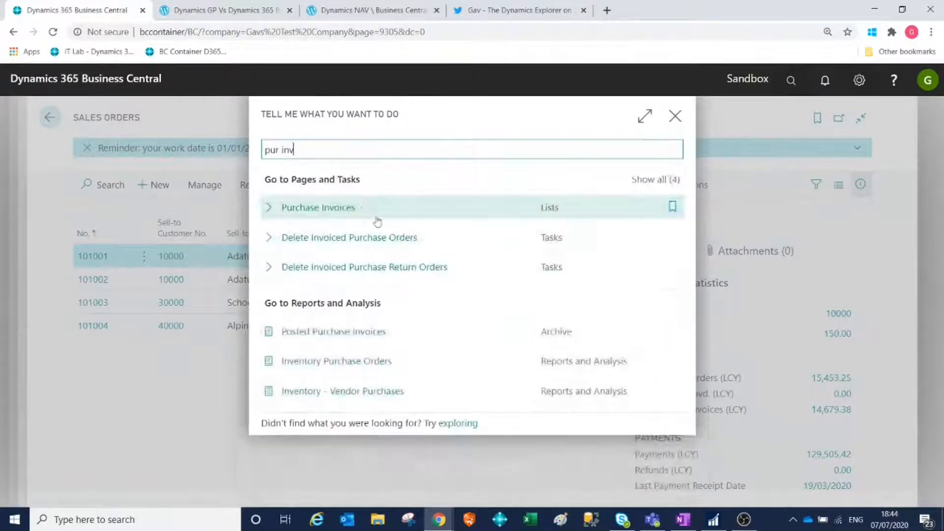
key("BackSpace")
key("BackSpace")
key("BackSpace")
type("ord")
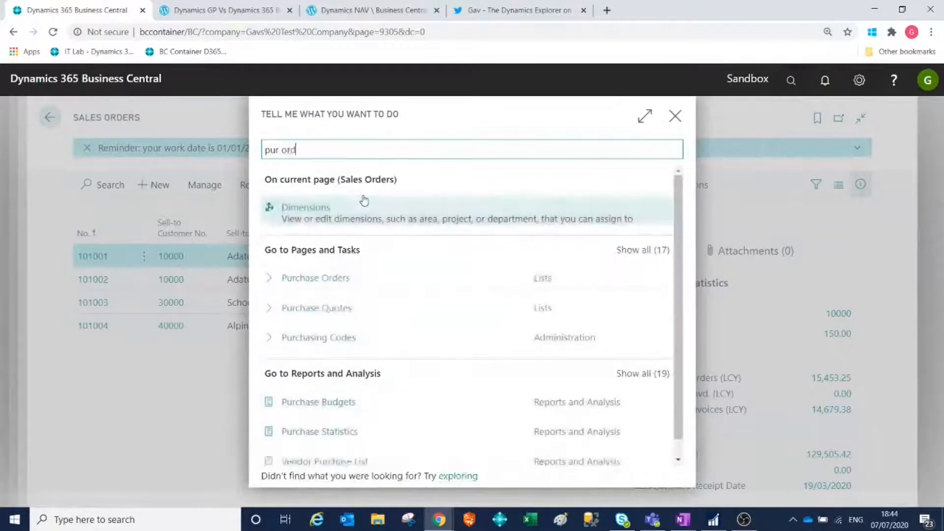
left_click(333, 278)
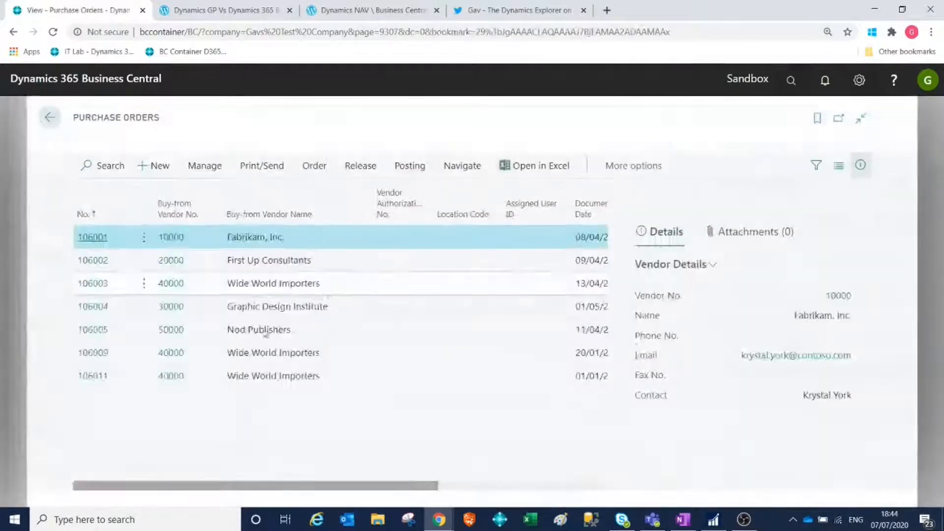
left_click(102, 398)
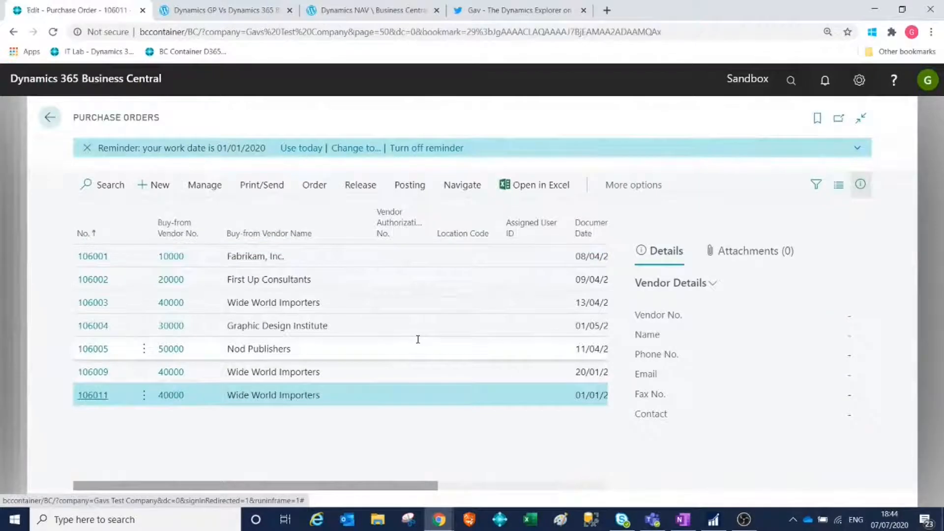
Set both the Document Date and the Posting Date of the purchase order to 20/02/2020.
scroll(418, 342, "down", 1)
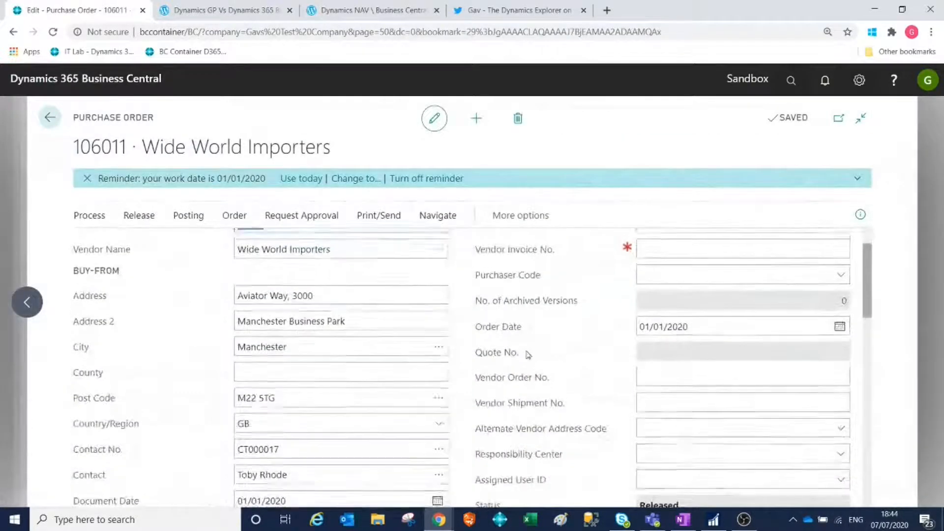
scroll(419, 343, "up", 1)
scroll(423, 341, "down", 2)
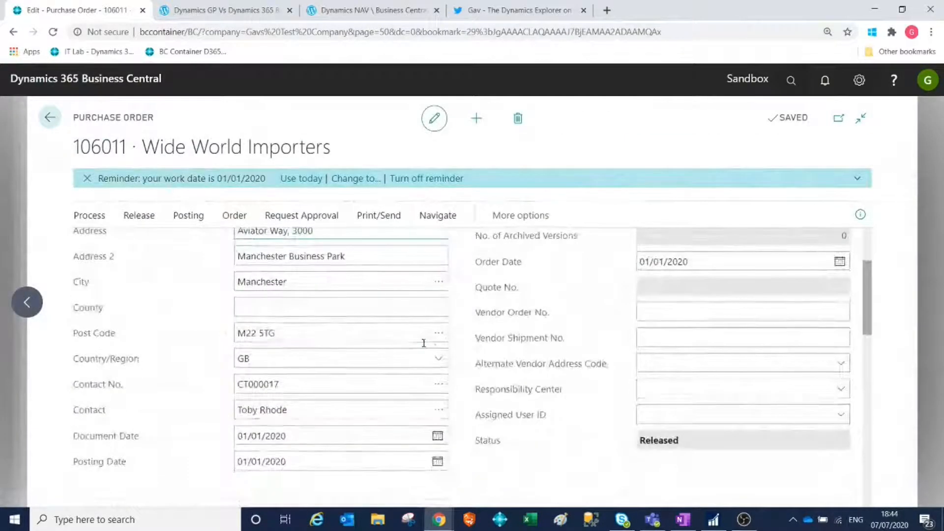
left_click(290, 438)
mouse_move(539, 387)
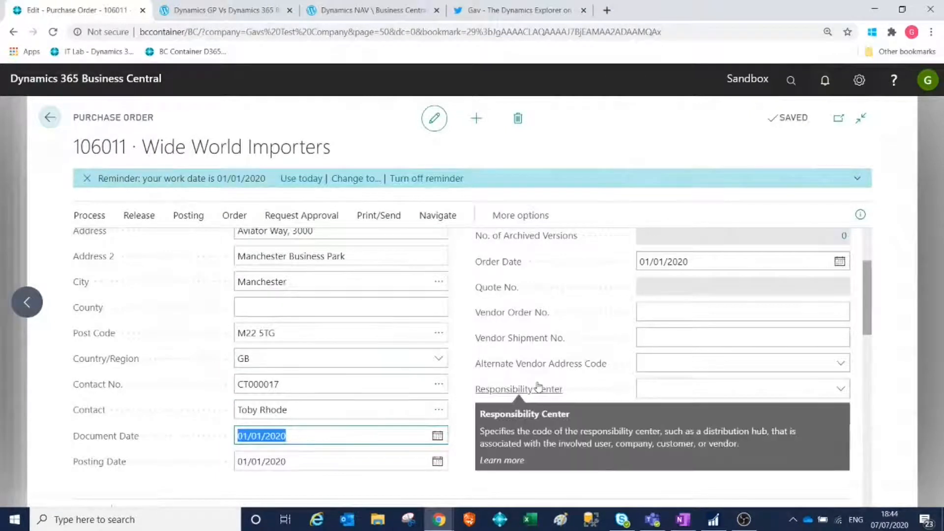
type("20")
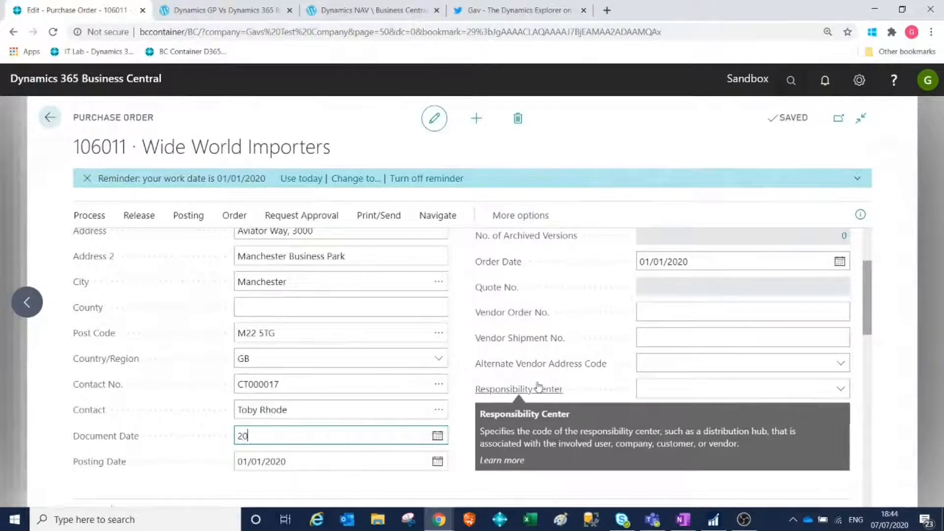
type("/02/20")
key("Tab")
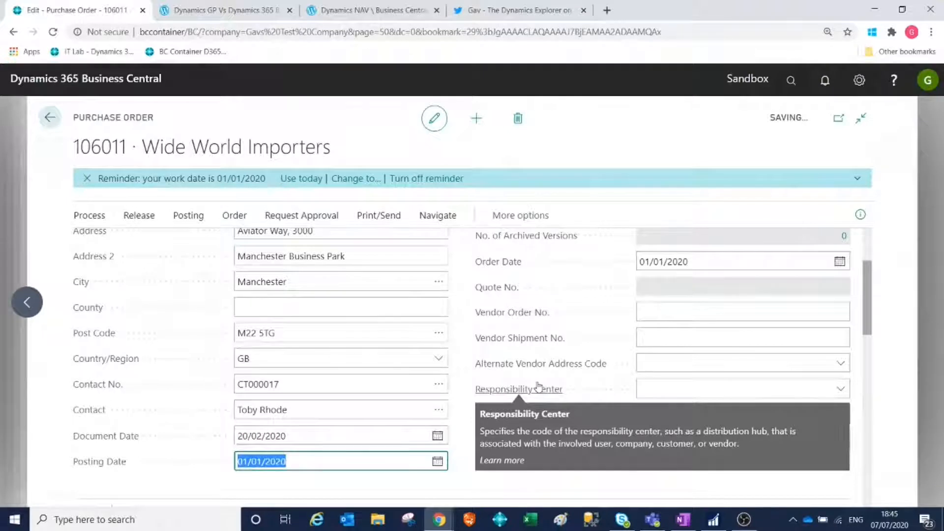
type("200220")
key("Tab")
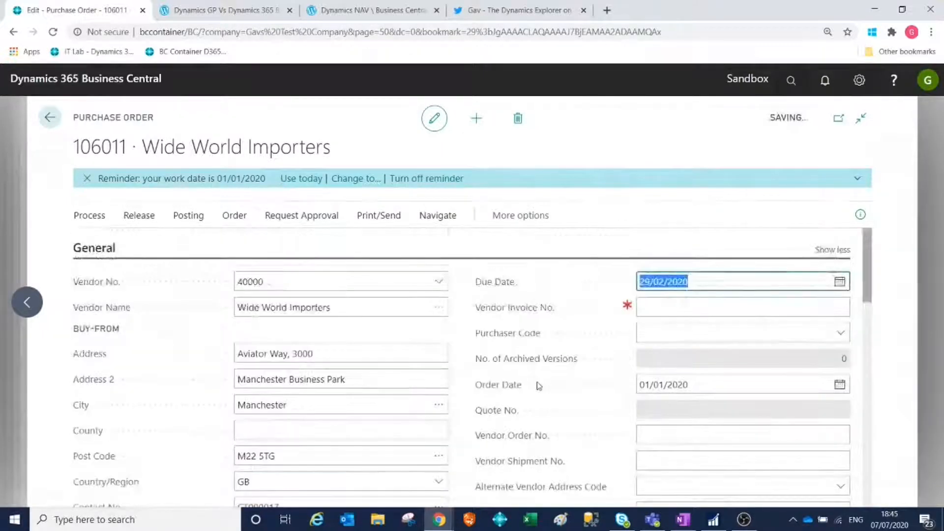
Enter XYZ123 as the purchase order's Vendor Invoice No.
left_click(686, 311)
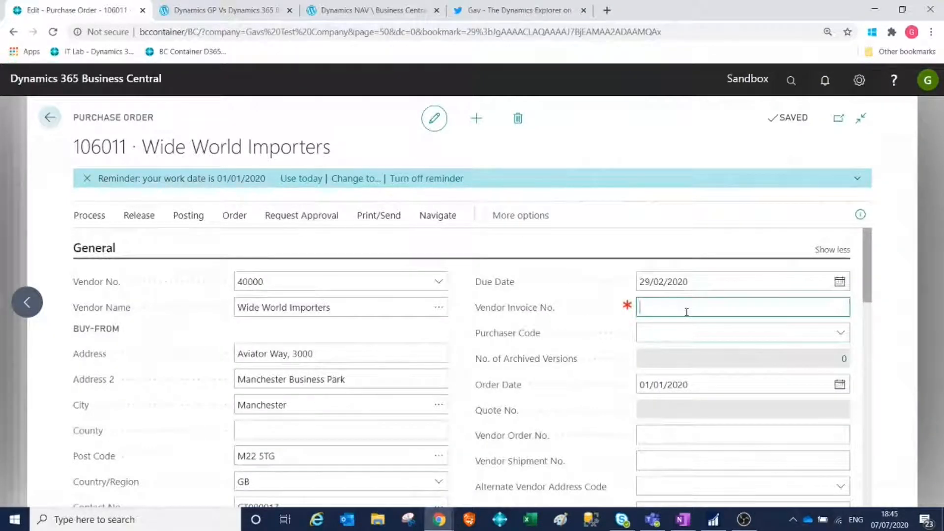
type("xyz123")
key("Tab")
Review the purchase order's dates and item line, and check the user's allowed posting dates in User Setup.
scroll(536, 366, "down", 2)
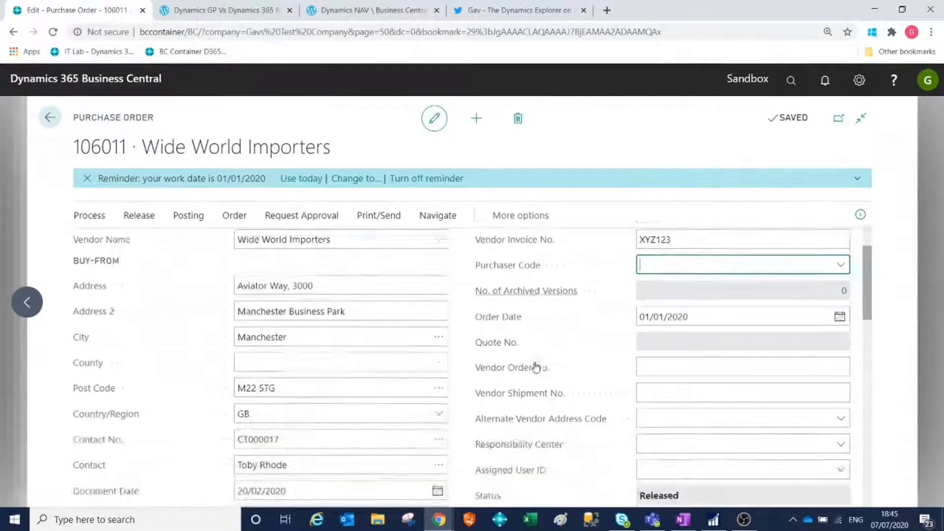
scroll(536, 367, "down", 1)
scroll(463, 376, "down", 1)
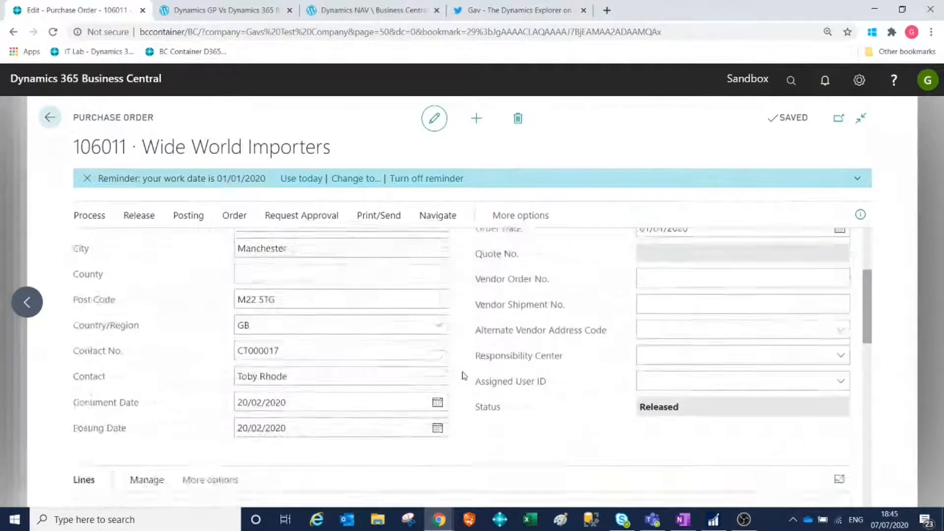
scroll(463, 376, "down", 2)
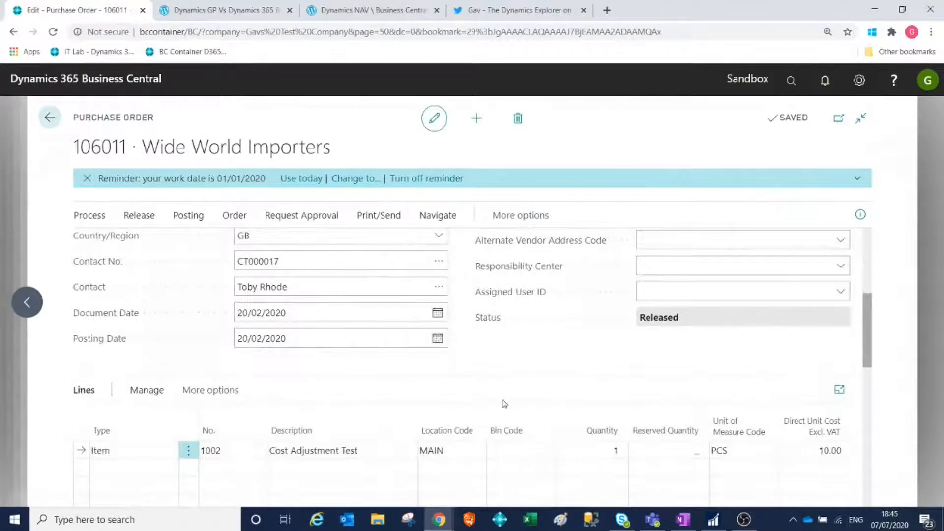
scroll(504, 403, "up", 5)
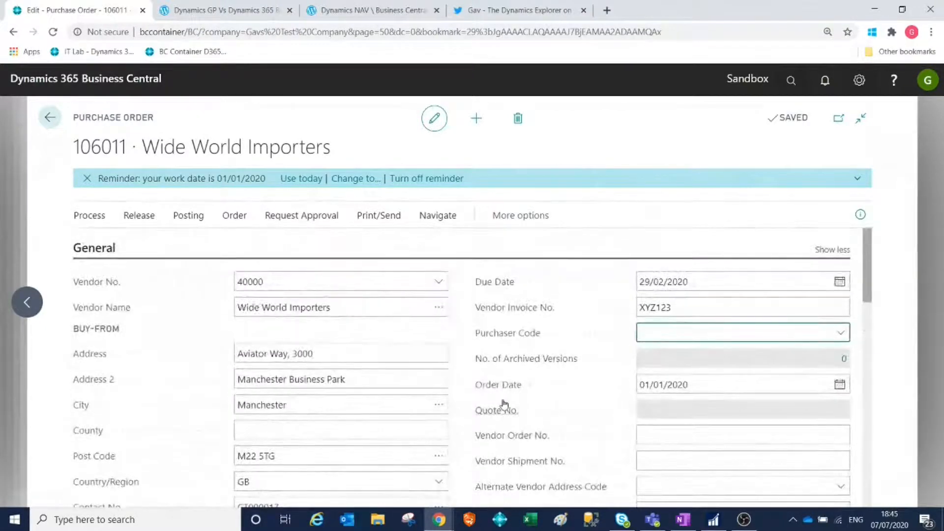
mouse_move(504, 404)
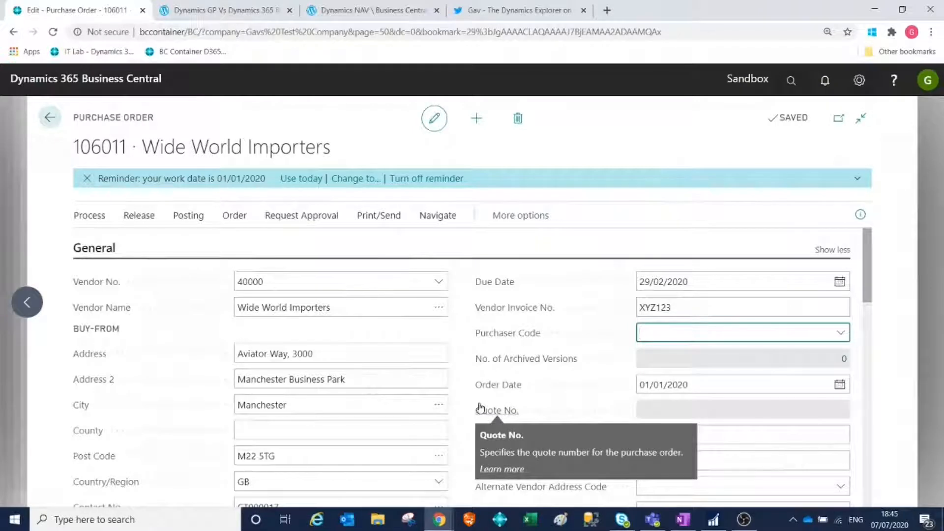
scroll(480, 408, "down", 4)
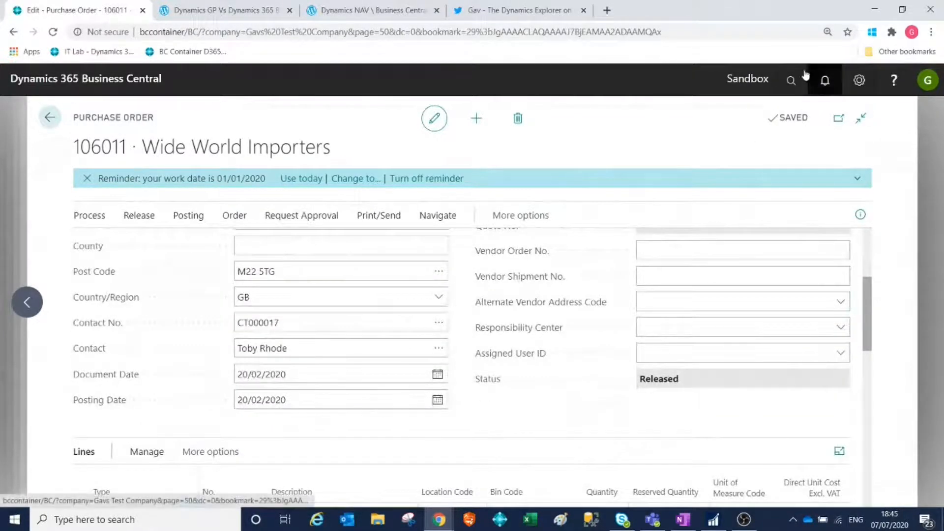
key("alt+q")
type("user set")
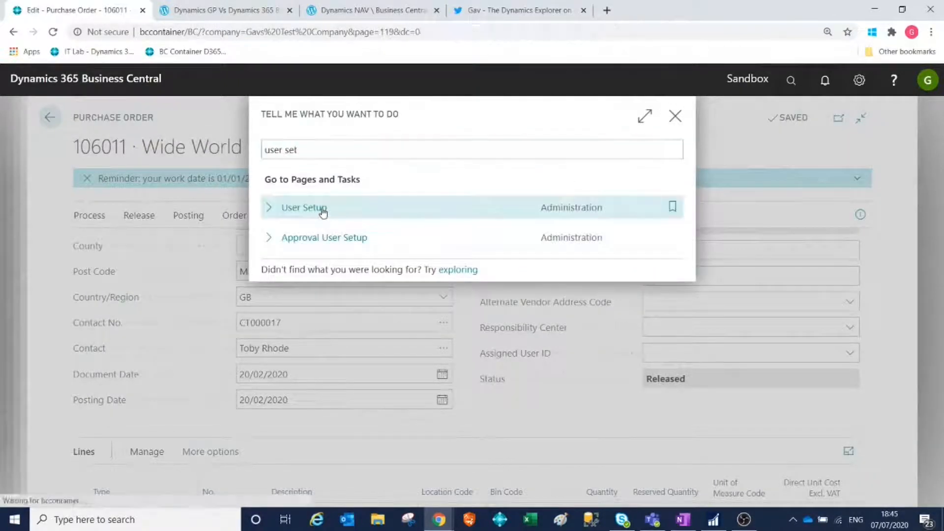
left_click(320, 208)
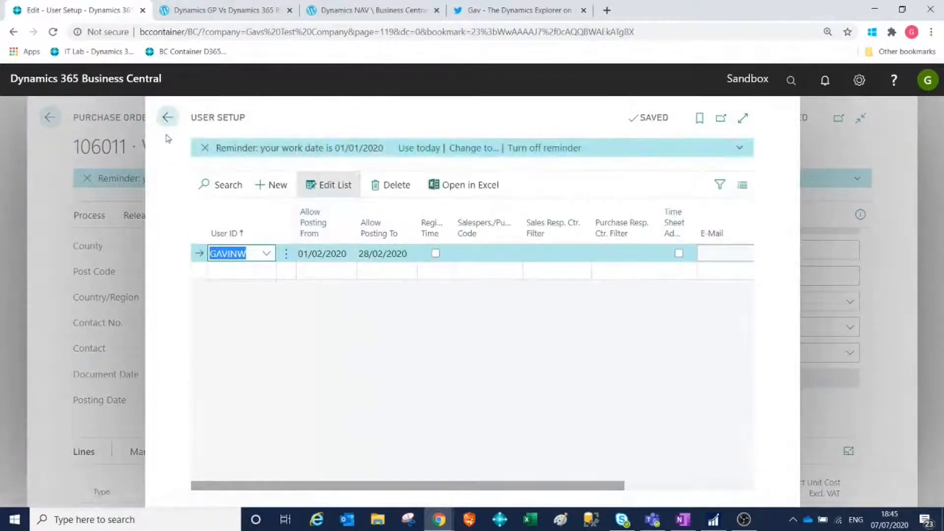
left_click(167, 118)
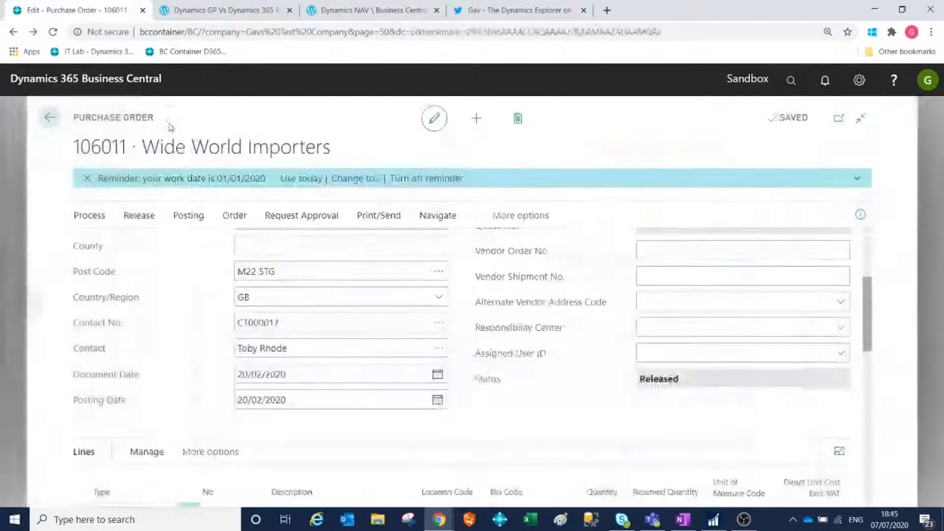
Preview the posting of the purchase order and return to the order.
left_click(186, 216)
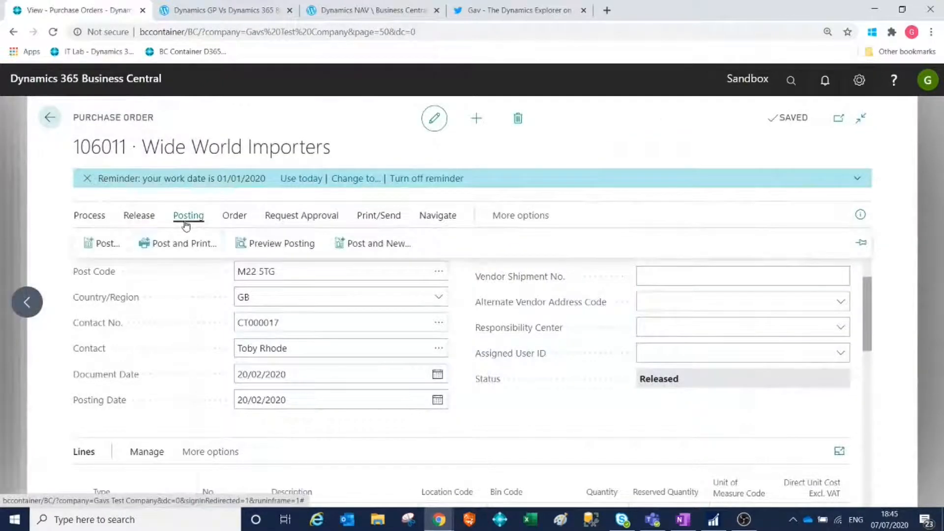
left_click(267, 252)
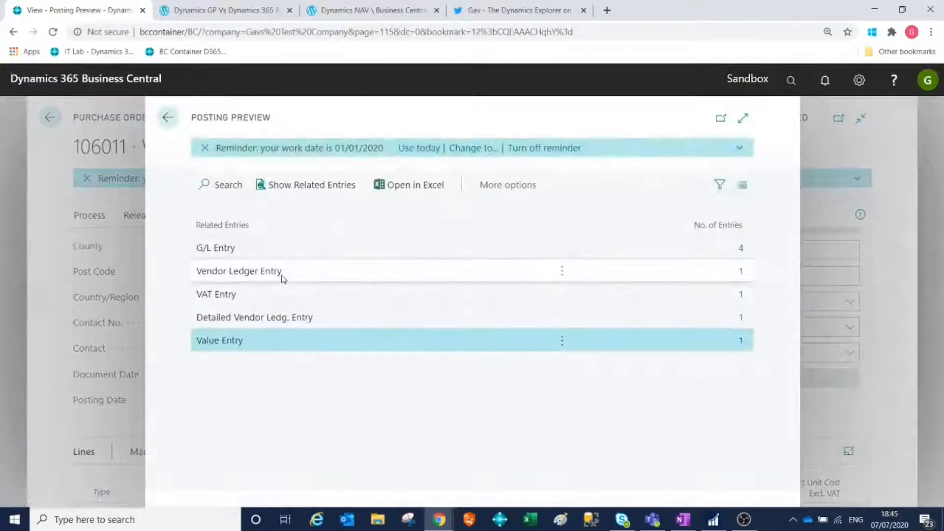
left_click(167, 117)
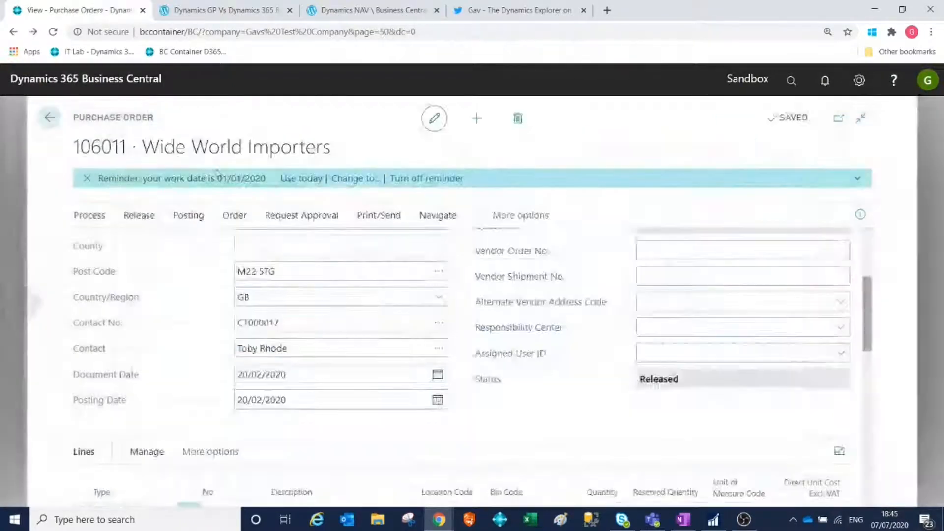
Reopen the released purchase order to allow changes to its item line.
scroll(501, 402, "down", 3)
left_click(796, 388)
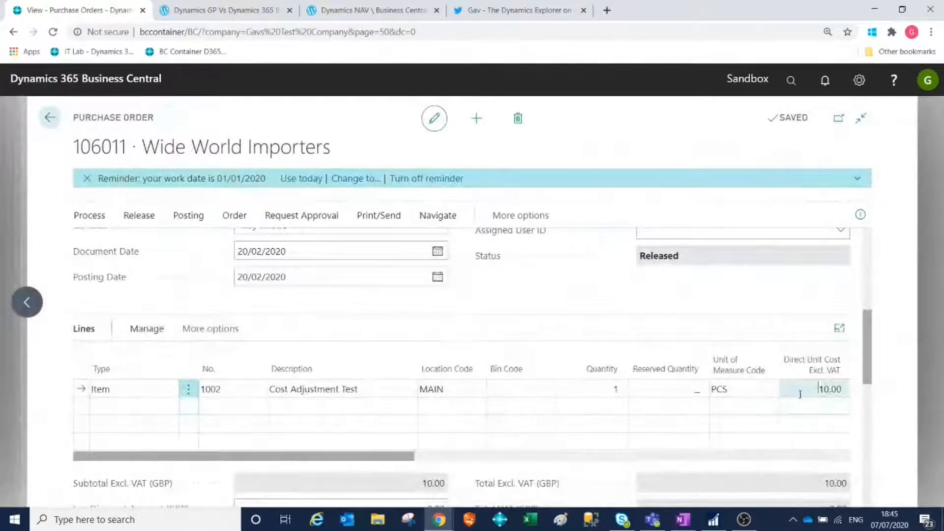
left_click(127, 215)
left_click(153, 245)
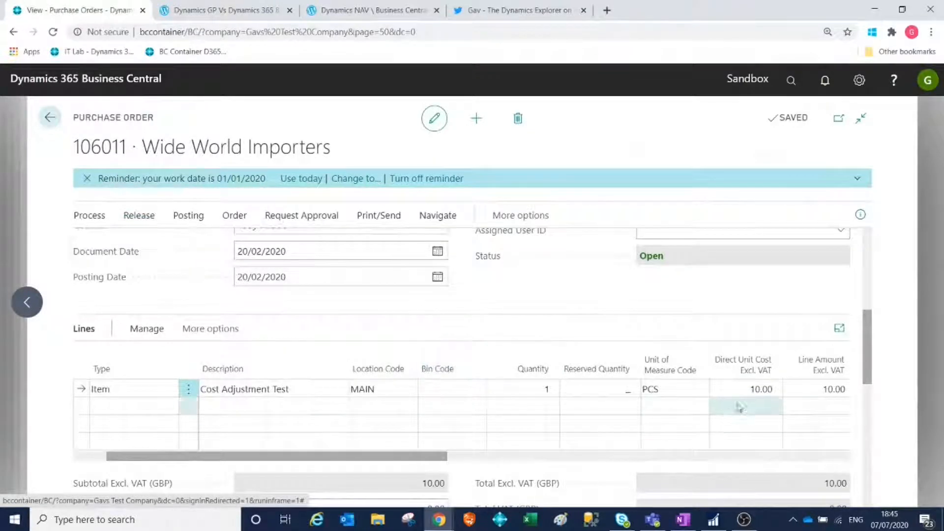
Set the item line's Direct Unit Cost Excl. VAT to 12 and release the purchase order.
left_click(745, 388)
type("12")
key("Tab")
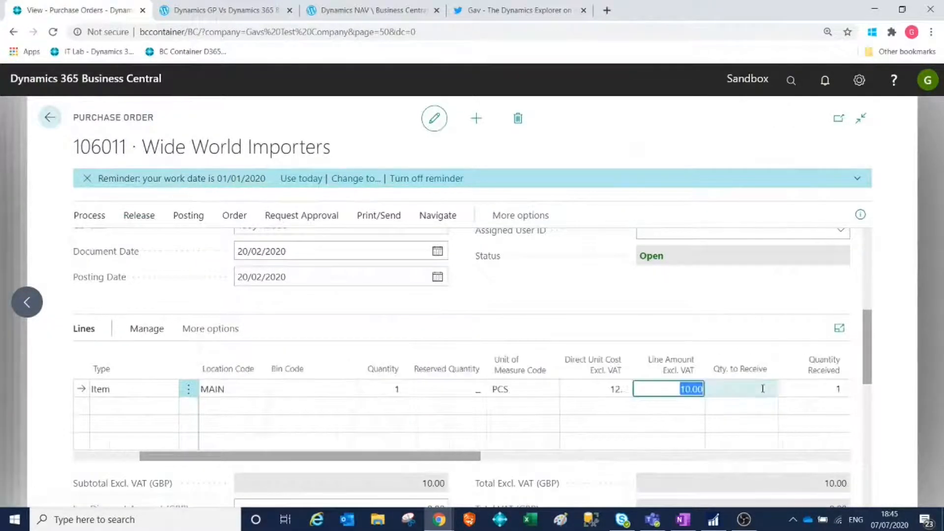
left_click(137, 215)
left_click(105, 242)
Try to post the released purchase order with the Invoice option and return to the order.
left_click(190, 216)
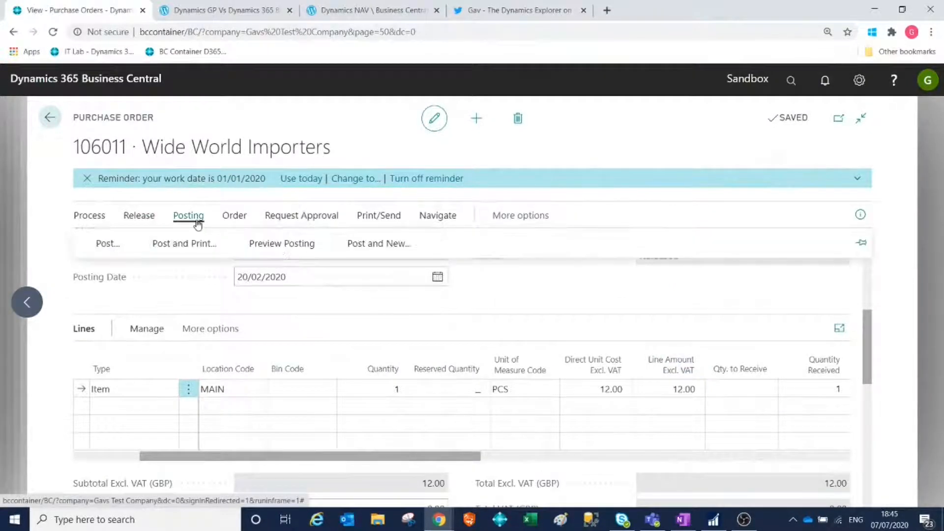
left_click(118, 241)
left_click(373, 273)
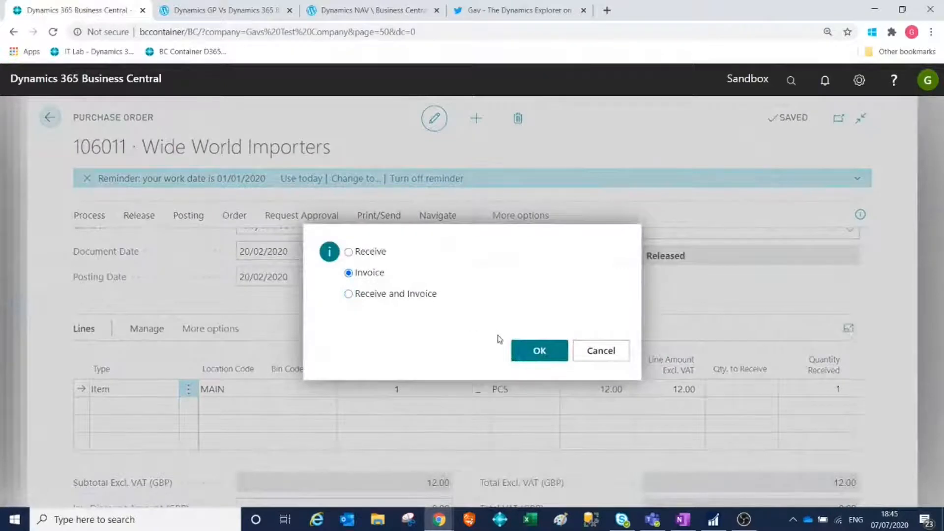
left_click(533, 352)
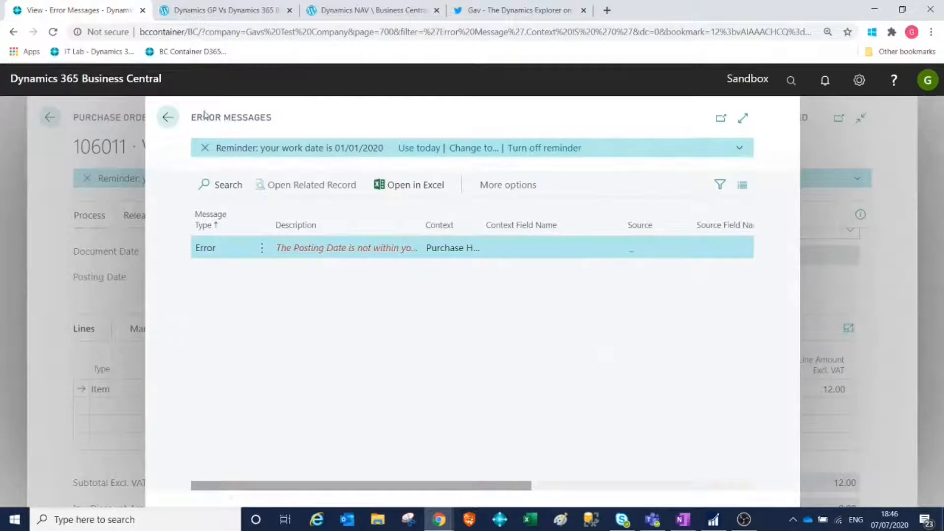
left_click(167, 117)
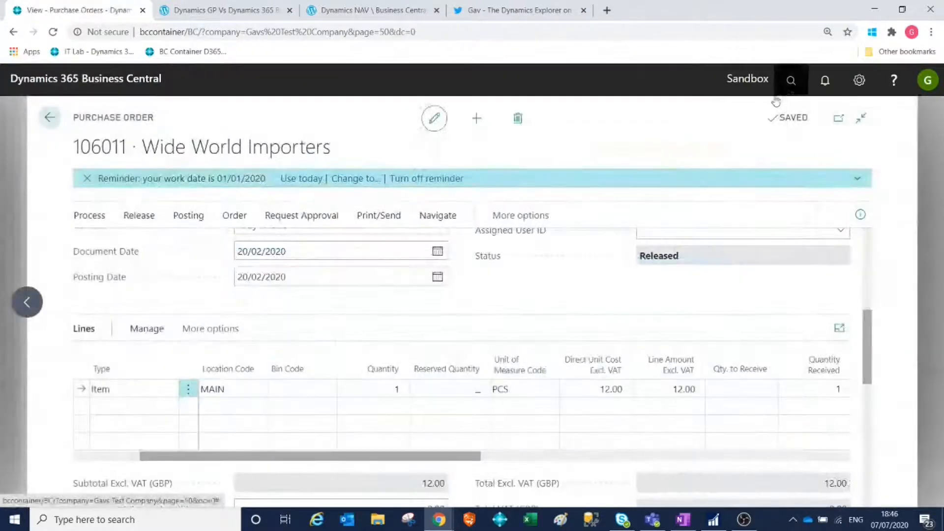
Search for the setup pages with "gen set" and open General Ledger Setup.
left_click(790, 80)
type("use")
key("BackSpace")
key("BackSpace")
key("BackSpace")
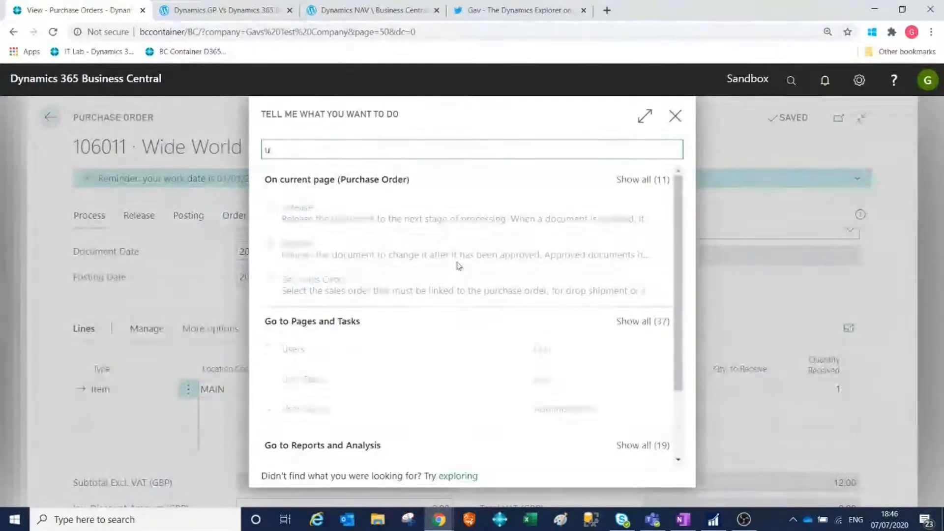
type("gen set")
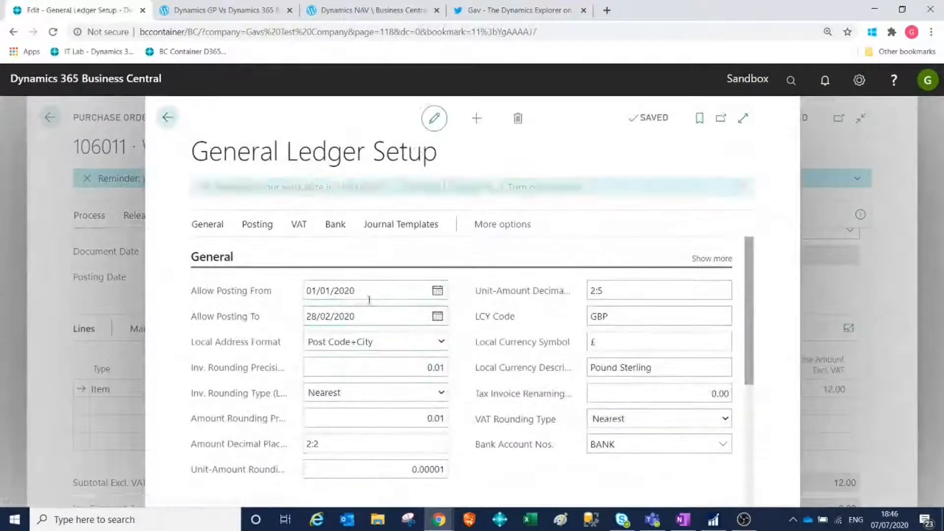
Set the company's Allow Posting From date to 01/02/2020 and return to the purchase order.
left_click(362, 290)
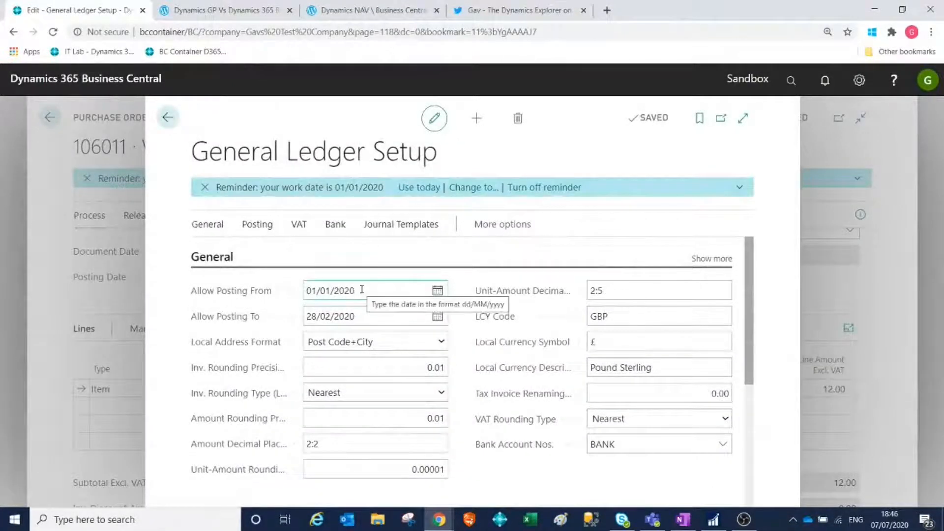
left_click_drag(362, 290, 305, 290)
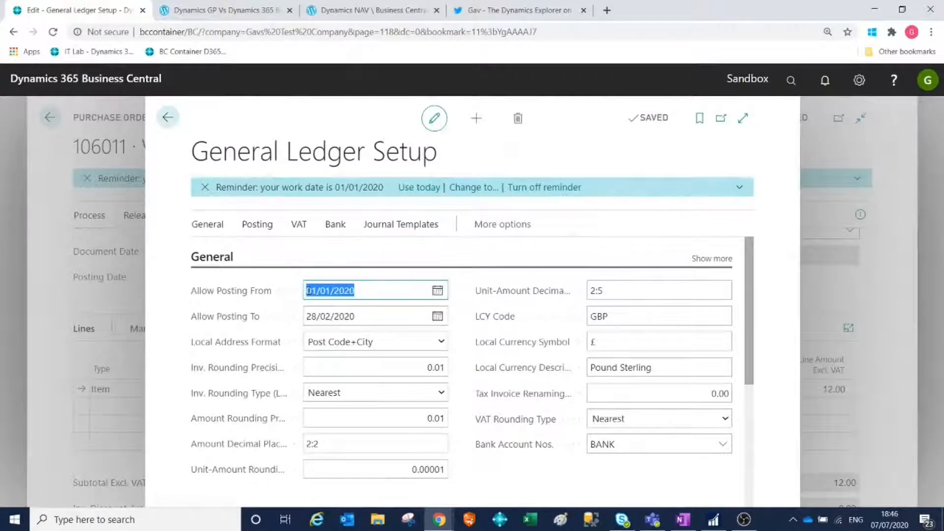
mouse_move(636, 520)
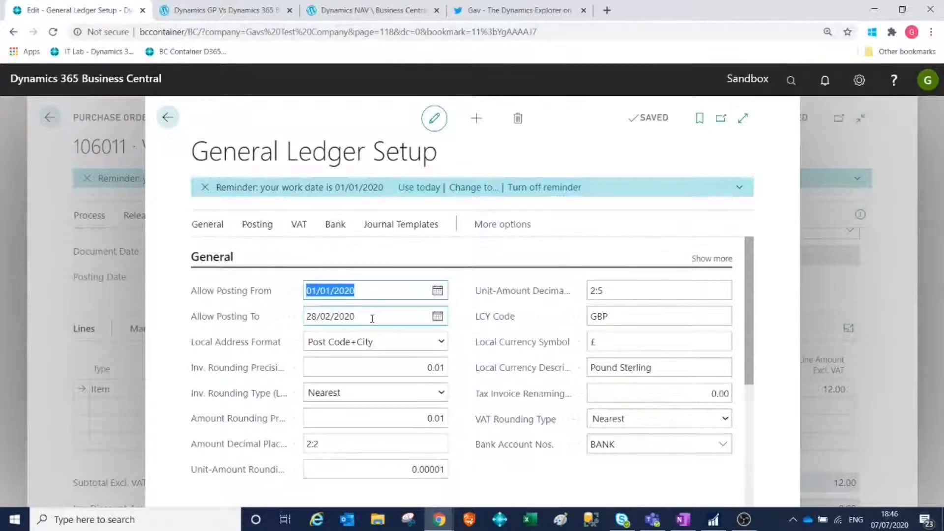
type("010220")
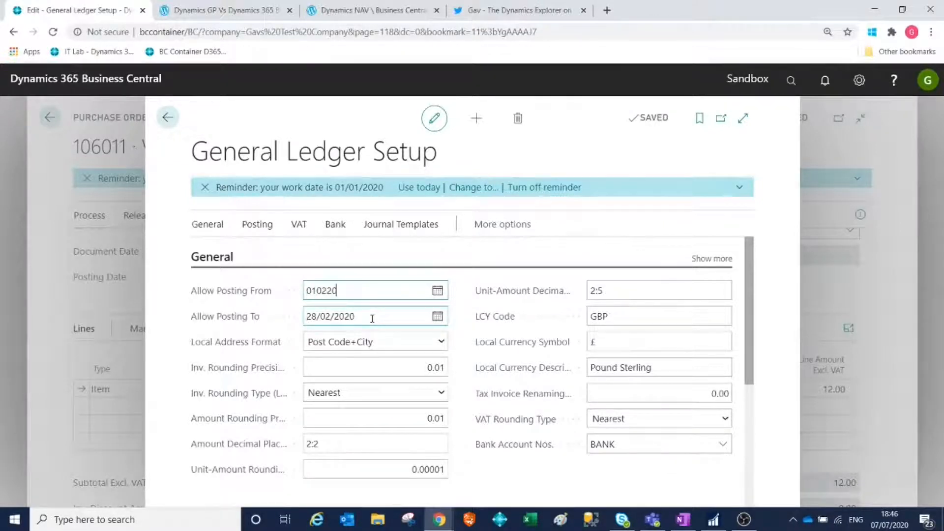
key("Tab")
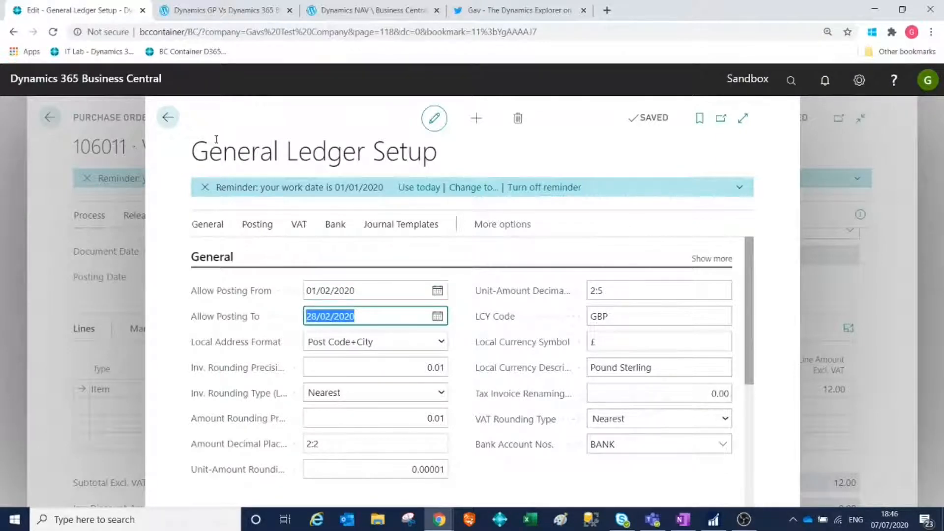
left_click(168, 117)
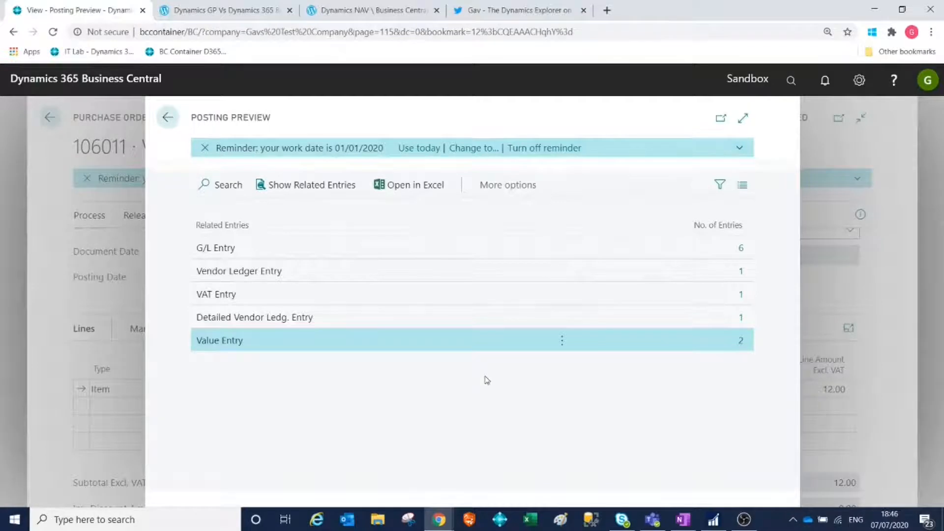
Leave the purchase order's posting preview and open General Ledger Setup again.
left_click(169, 121)
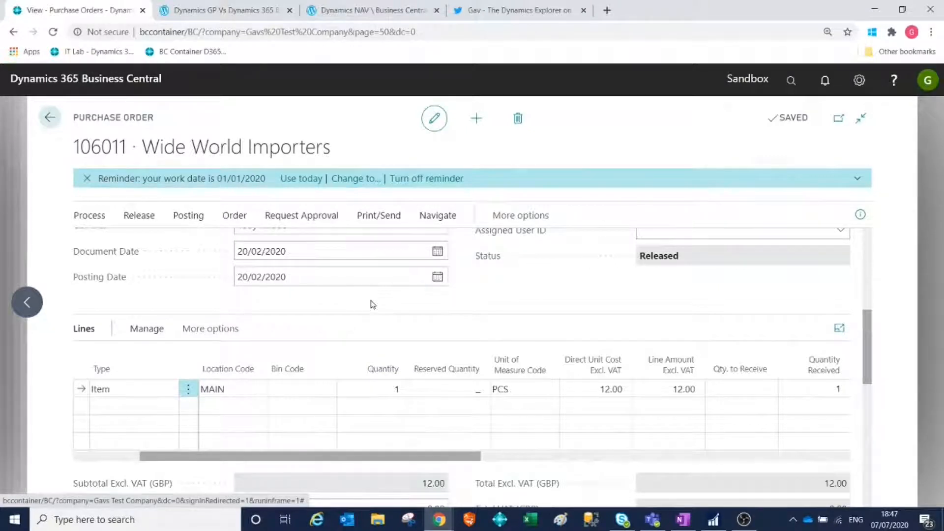
left_click(796, 75)
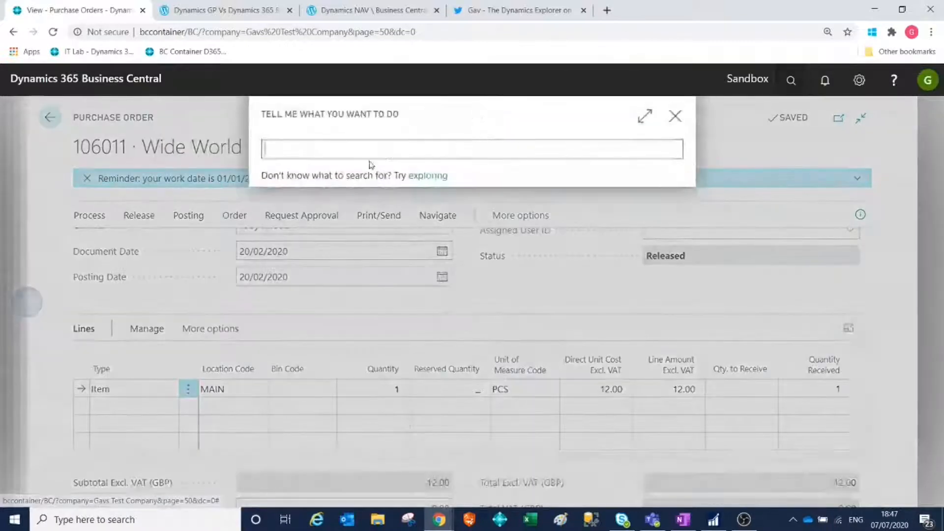
type("een set")
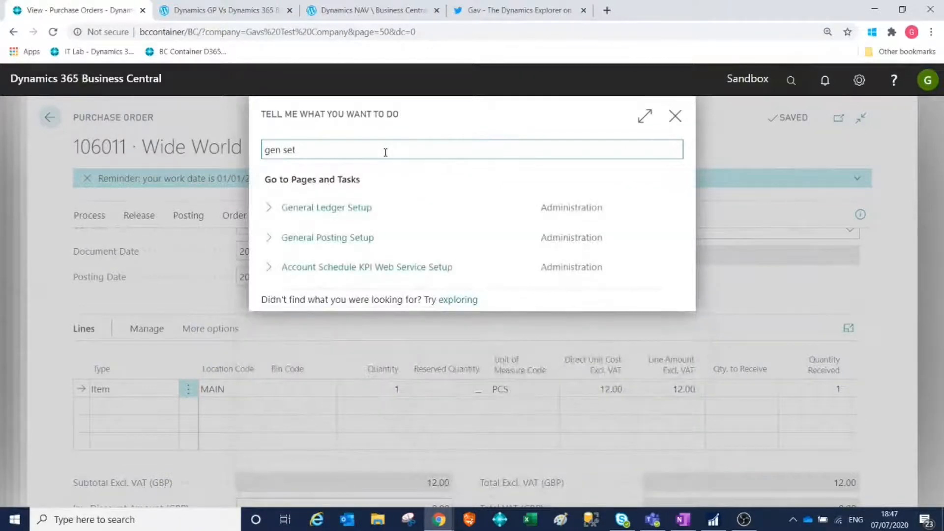
left_click(354, 223)
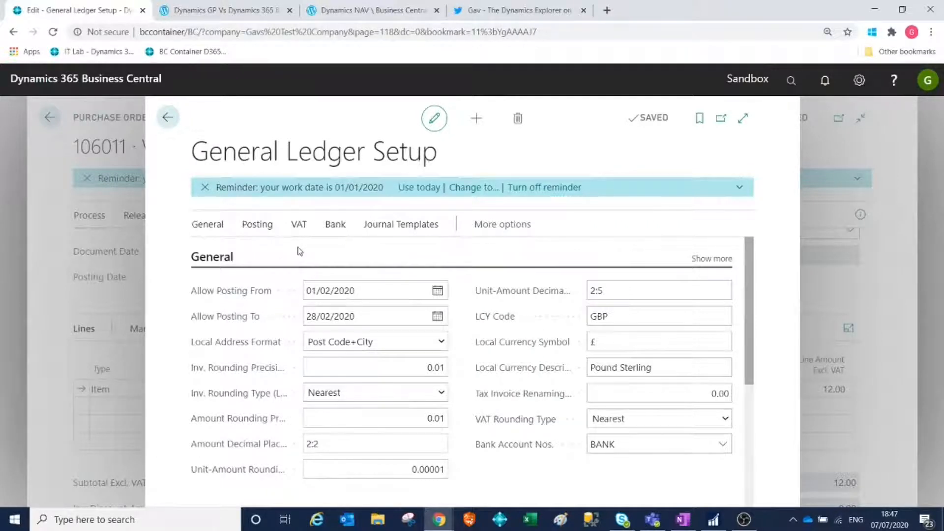
Set the company's Allow Posting From date to 01/01/2020 in General Ledger Setup.
left_click(362, 290)
type("01/01/20")
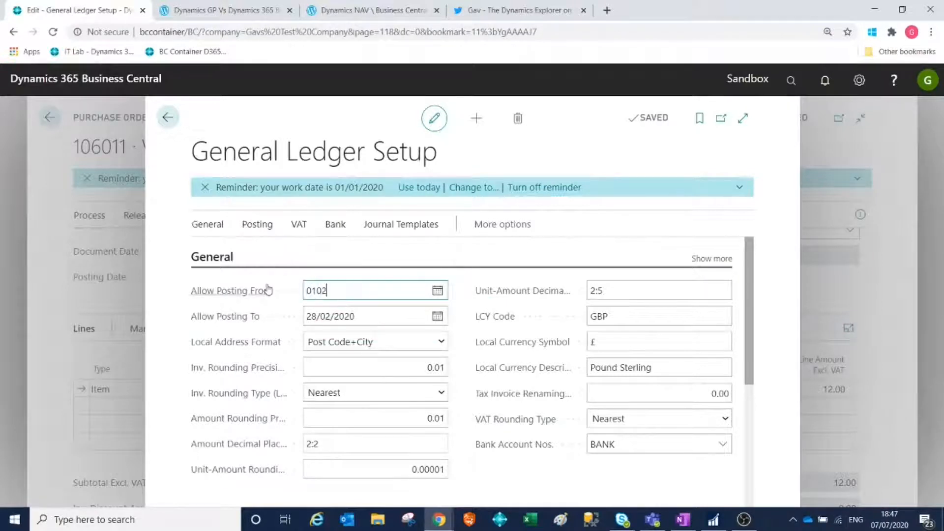
key("Tab")
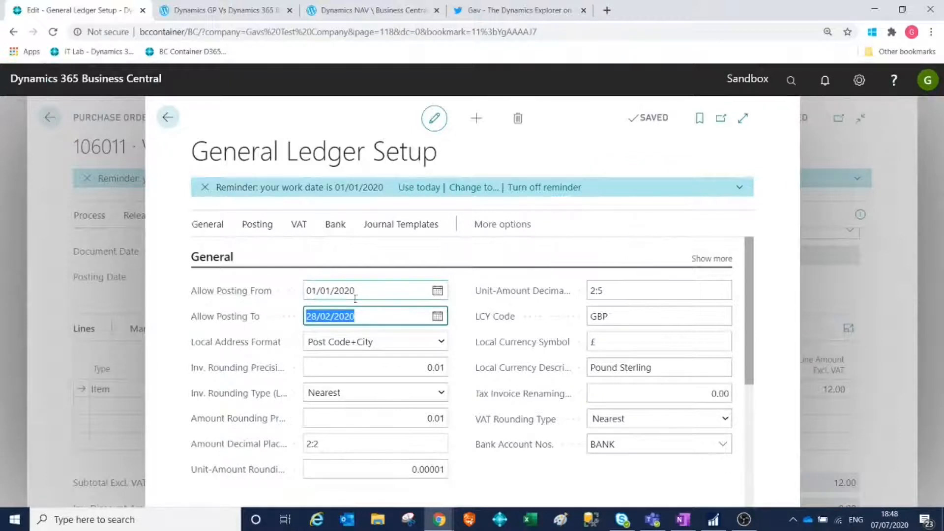
Set the company's Allow Posting From date back to 01/02/2020 in General Ledger Setup.
left_click(373, 290)
type("01/02/2020")
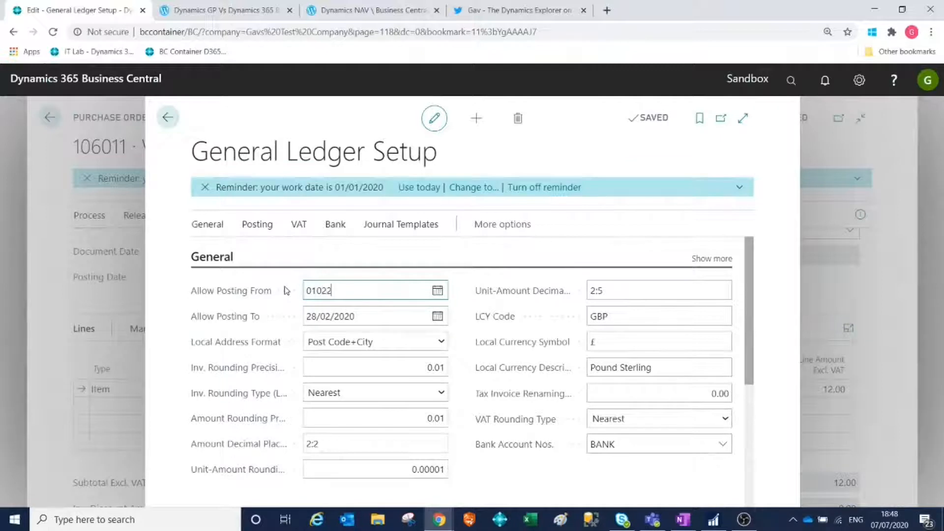
key("Tab")
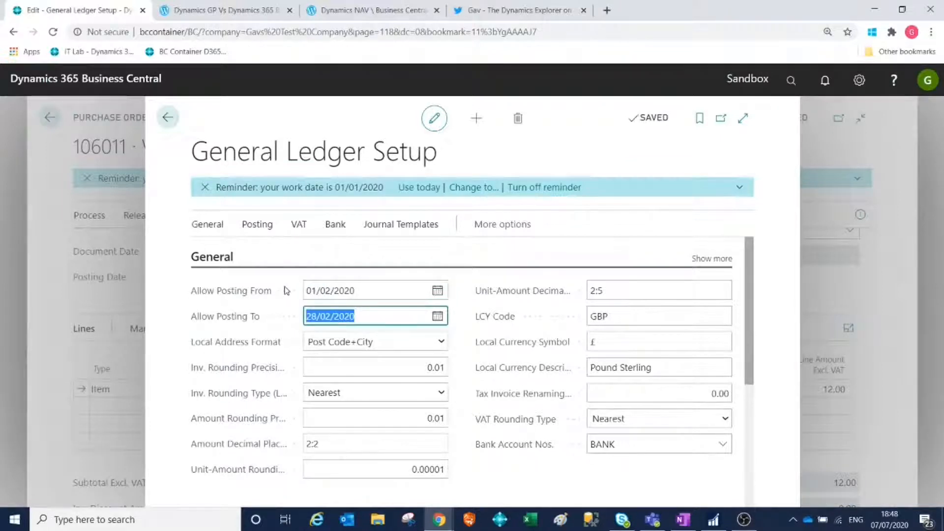